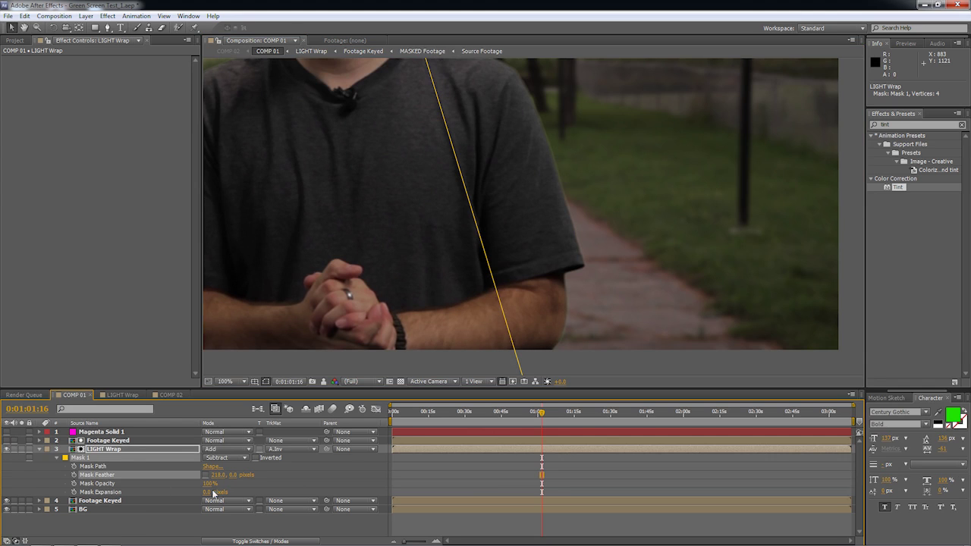
# Examine the masked light wrap along the subject's face, shirt and arms in COMP 01, both close up and full frame
pyautogui.press(',')
pyautogui.press(',')
pyautogui.moveTo(549, 366)
pyautogui.mouseDown()
pyautogui.moveTo(602, 336)
pyautogui.moveTo(650, 329)
pyautogui.moveTo(507, 393)
pyautogui.moveTo(545, 378)
pyautogui.mouseUp()
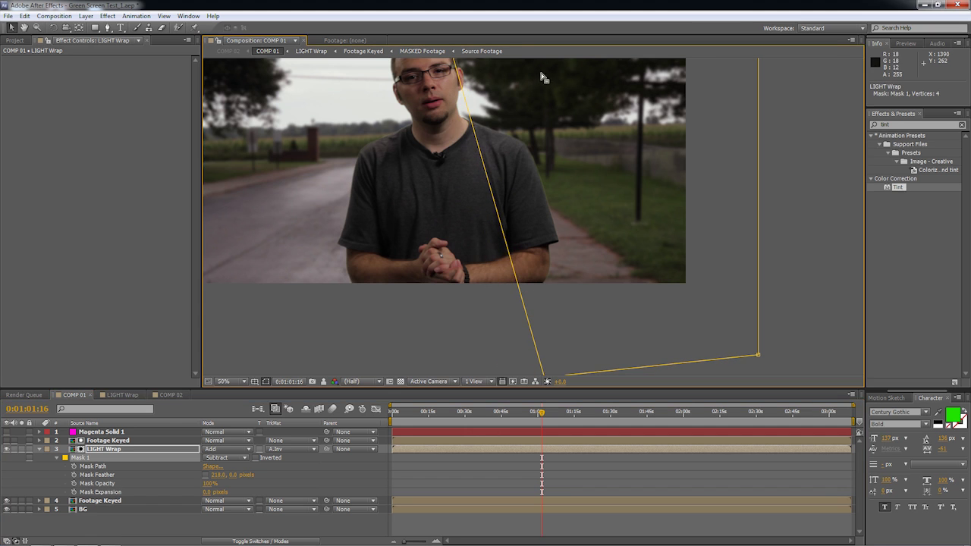
pyautogui.scroll(2, 538, 119)
pyautogui.press('space')
pyautogui.moveTo(524, 134); pyautogui.dragTo(425, 260)
pyautogui.scroll(-1, 406, 249)
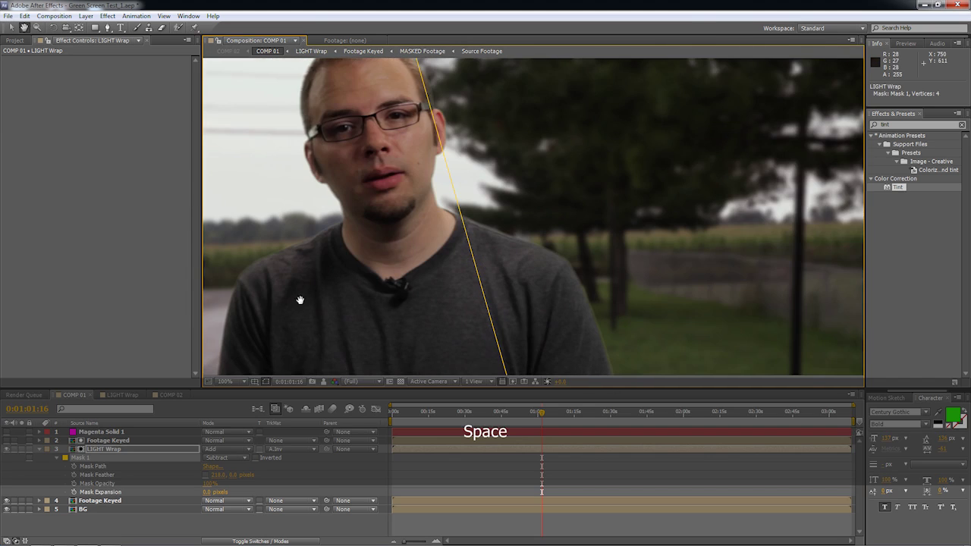
pyautogui.moveTo(301, 297); pyautogui.dragTo(425, 165)
pyautogui.moveTo(584, 232); pyautogui.dragTo(410, 273)
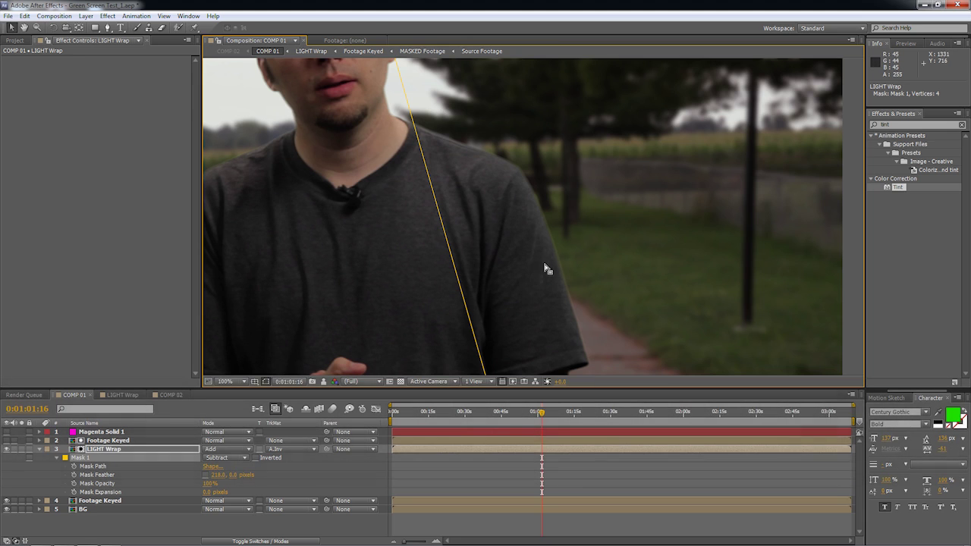
pyautogui.scroll(-2, 539, 254)
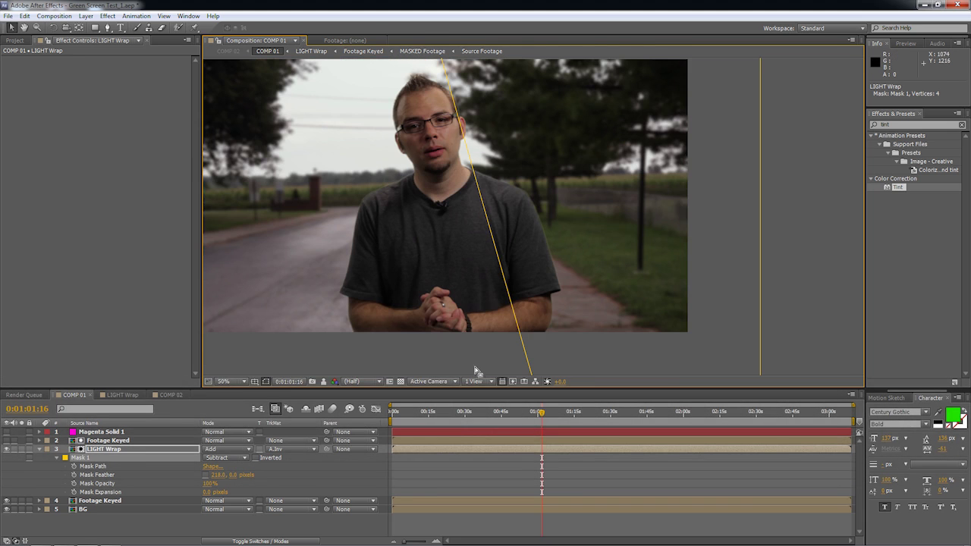
# Open COMP 02 and add an adjustment layer above the COMP 01 layer
pyautogui.click(170, 394)
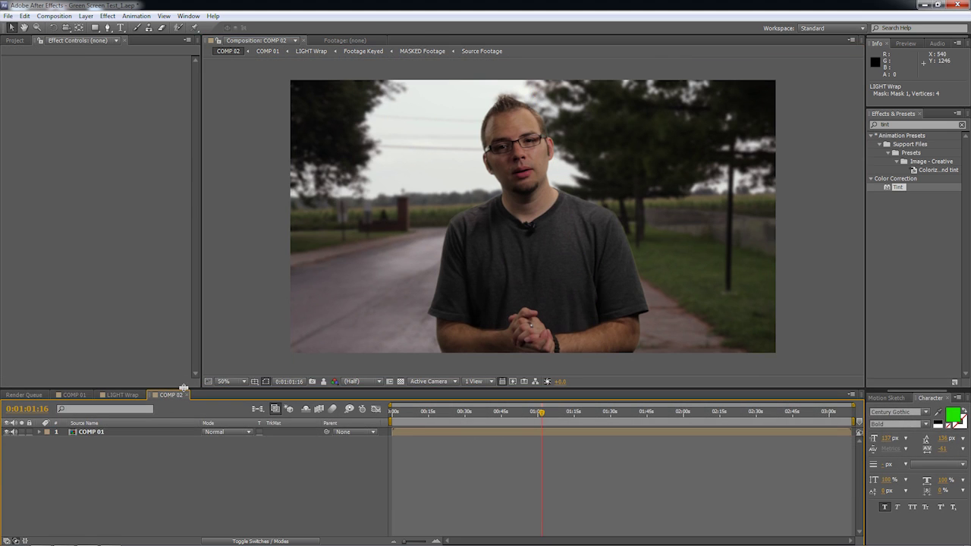
pyautogui.rightClick(103, 474)
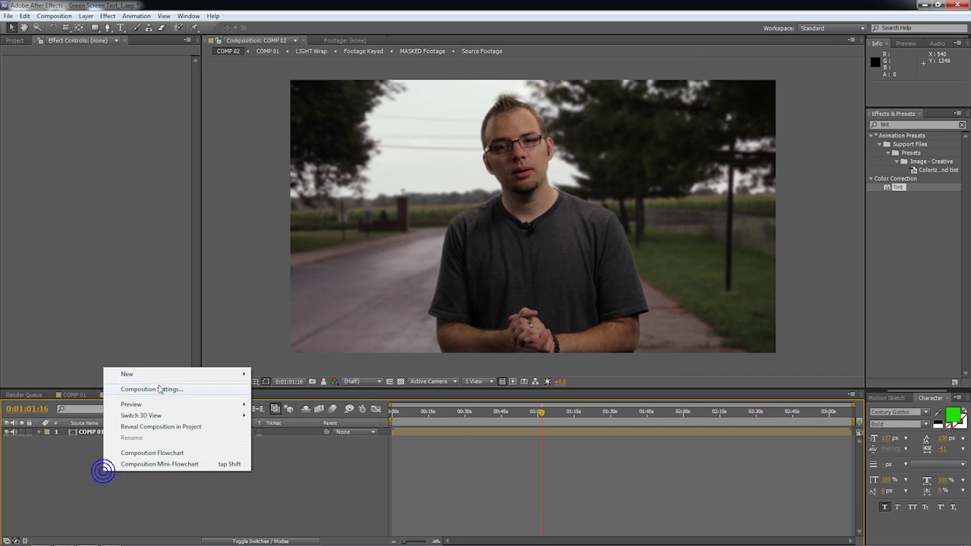
pyautogui.moveTo(129, 374)
pyautogui.click(317, 456)
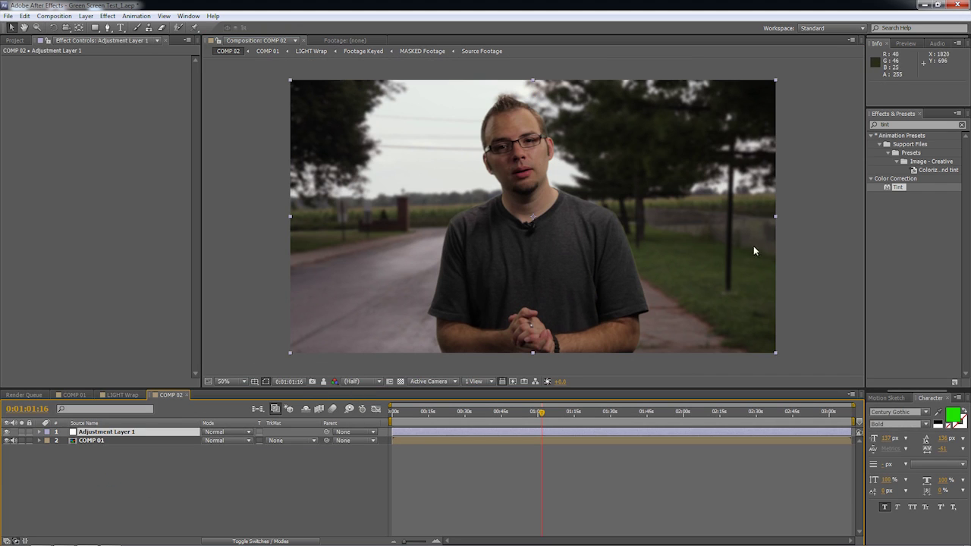
# Apply Tint and Curves to the adjustment layer with Curves placed above Tint, and lower the tint amount to nearly zero
pyautogui.click(898, 125)
pyautogui.moveTo(899, 188); pyautogui.dragTo(62, 260)
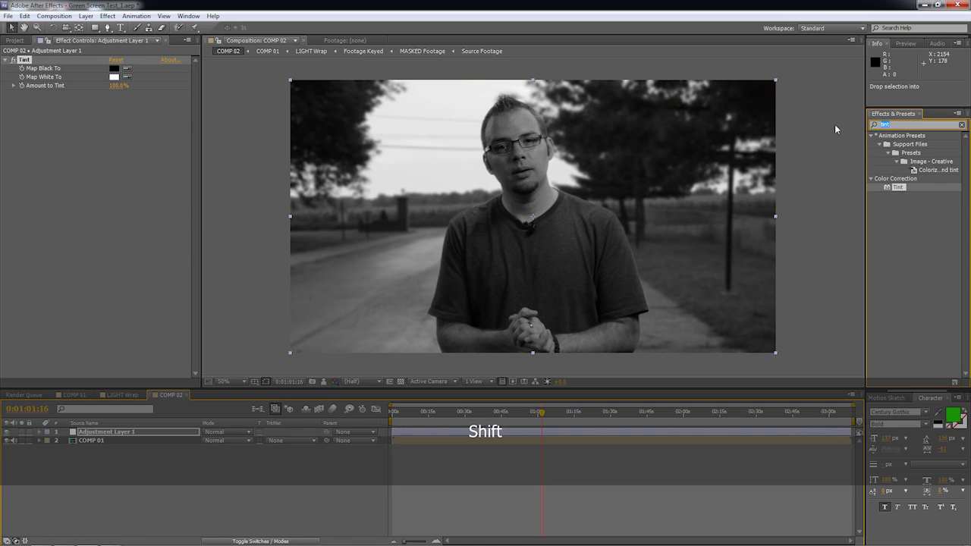
pyautogui.write('cur')
pyautogui.moveTo(901, 273); pyautogui.dragTo(55, 64)
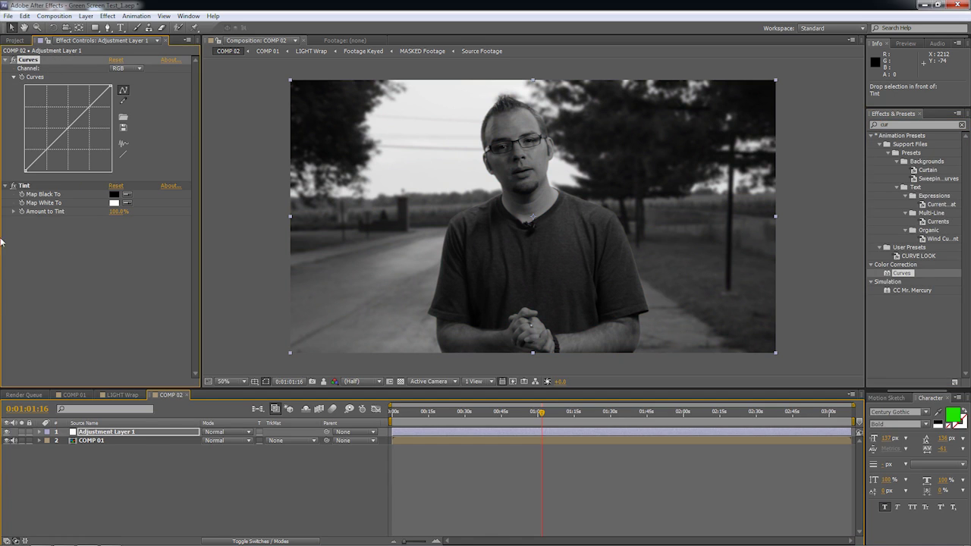
pyautogui.moveTo(117, 216); pyautogui.dragTo(1, 221)
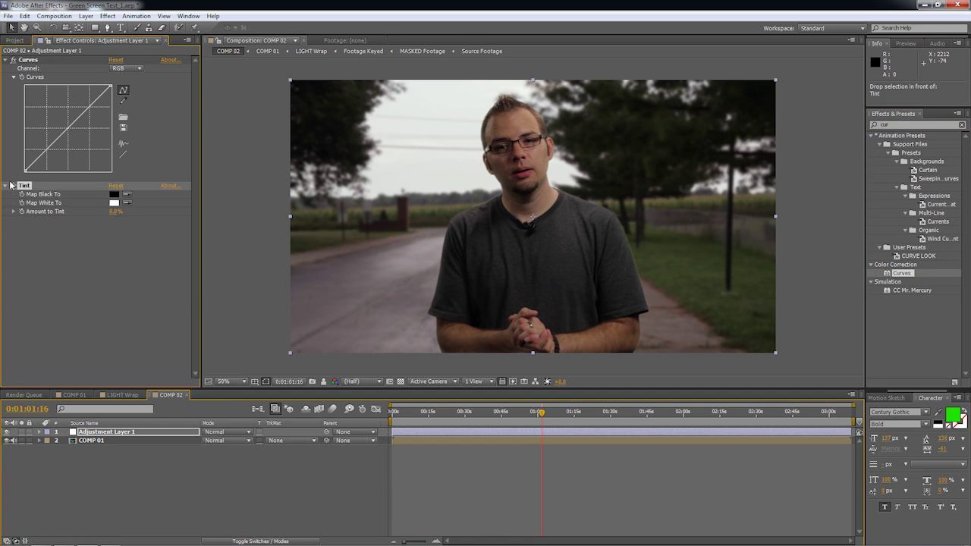
# Lift the midtones slightly on the RGB curve and reshape the Blue channel curve with points in shadows, midtones and highlights
pyautogui.moveTo(85, 118); pyautogui.dragTo(71, 126)
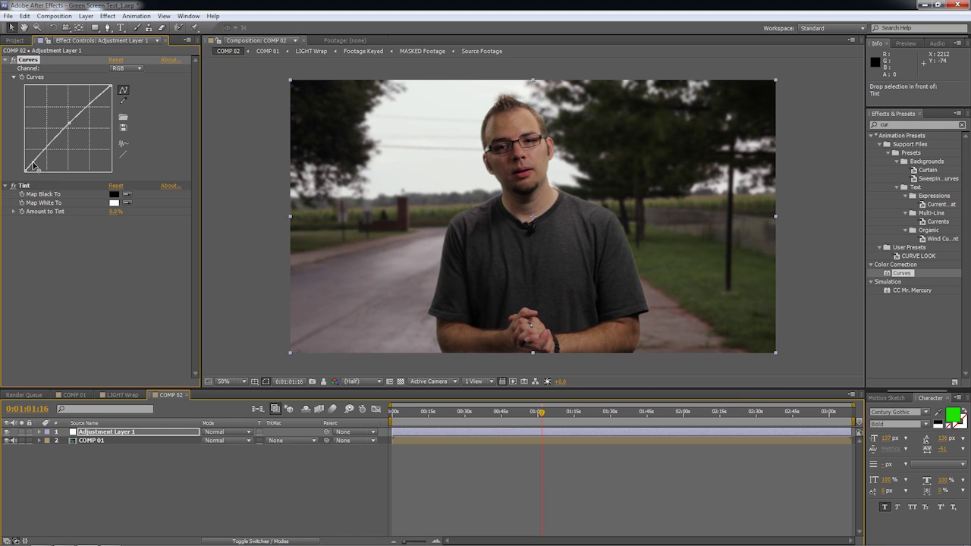
pyautogui.click(137, 68)
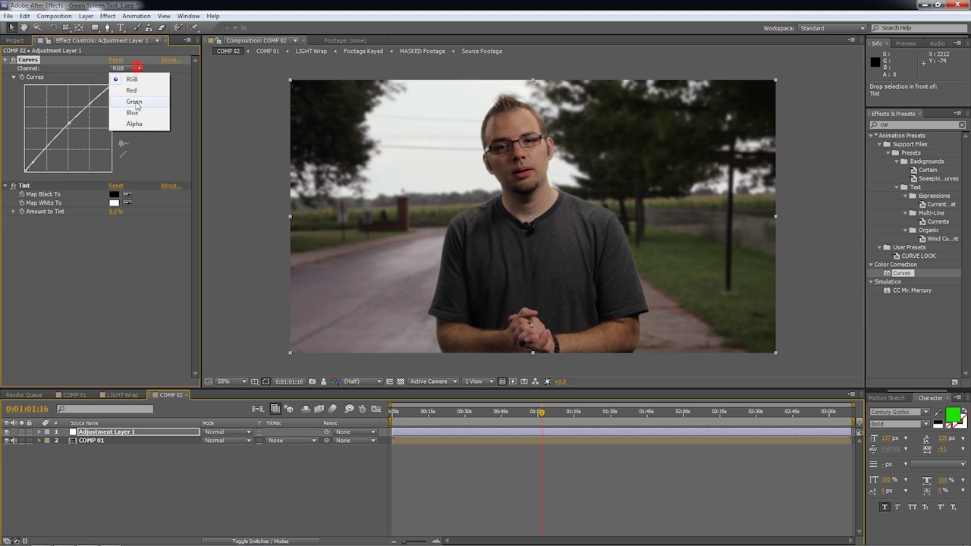
pyautogui.click(134, 112)
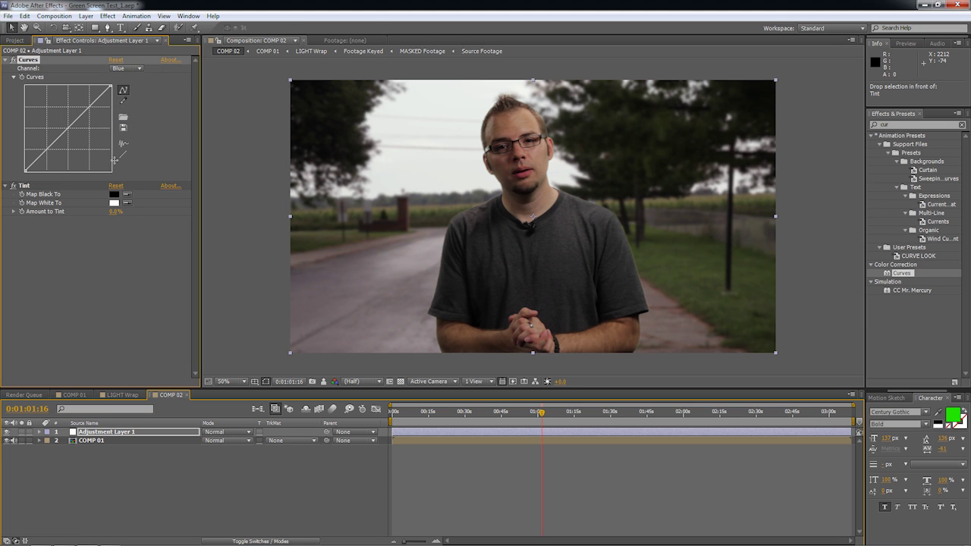
pyautogui.moveTo(84, 113)
pyautogui.mouseDown()
pyautogui.moveTo(35, 150)
pyautogui.moveTo(35, 162)
pyautogui.moveTo(54, 149)
pyautogui.moveTo(32, 167)
pyautogui.moveTo(71, 126)
pyautogui.mouseUp()
pyautogui.moveTo(88, 109); pyautogui.dragTo(95, 100)
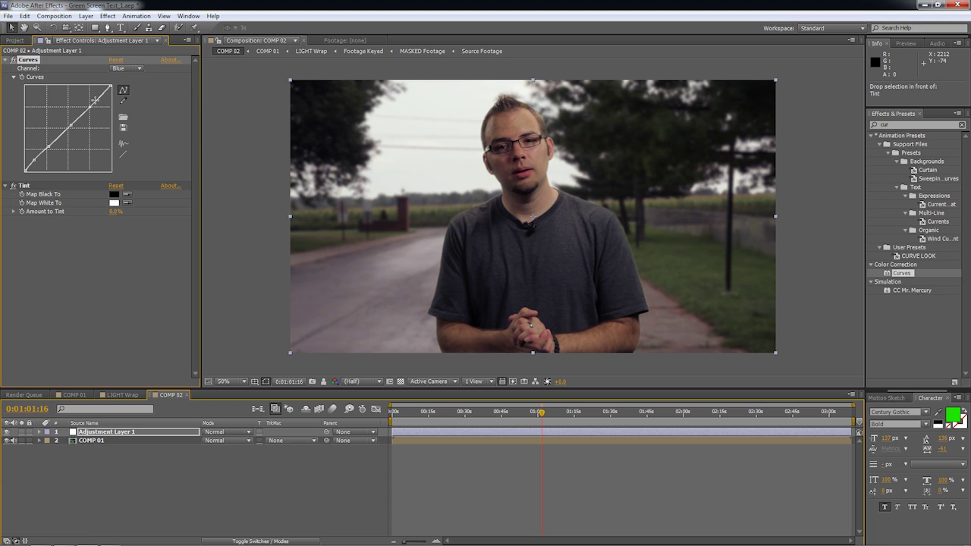
# Reshape the Red channel curve of the Curves effect, raising its midtones slightly
pyautogui.click(132, 69)
pyautogui.click(133, 91)
pyautogui.moveTo(93, 104); pyautogui.dragTo(47, 149)
pyautogui.click(105, 258)
# Search the effects for "grain" and add a second adjustment layer on top of COMP 02
pyautogui.click(897, 126)
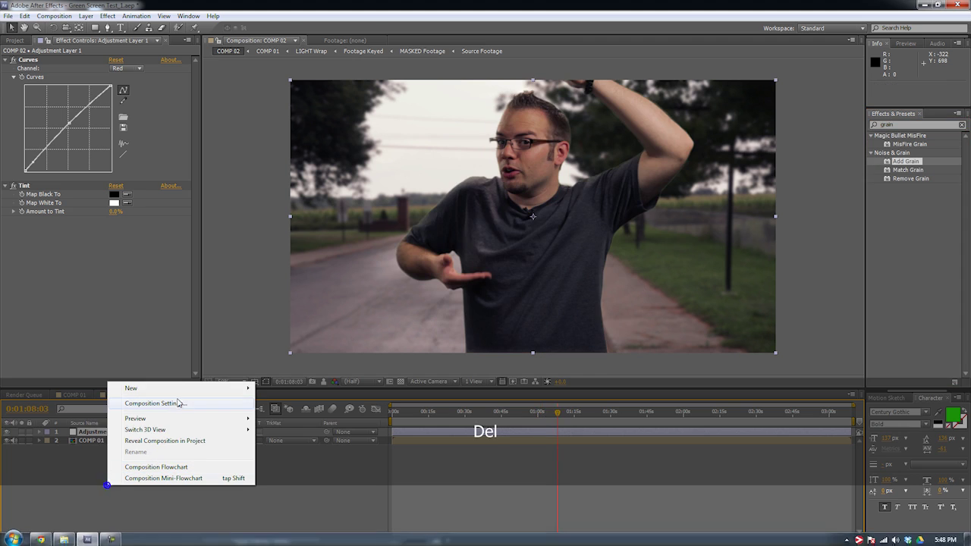
pyautogui.moveTo(182, 390)
pyautogui.click(294, 469)
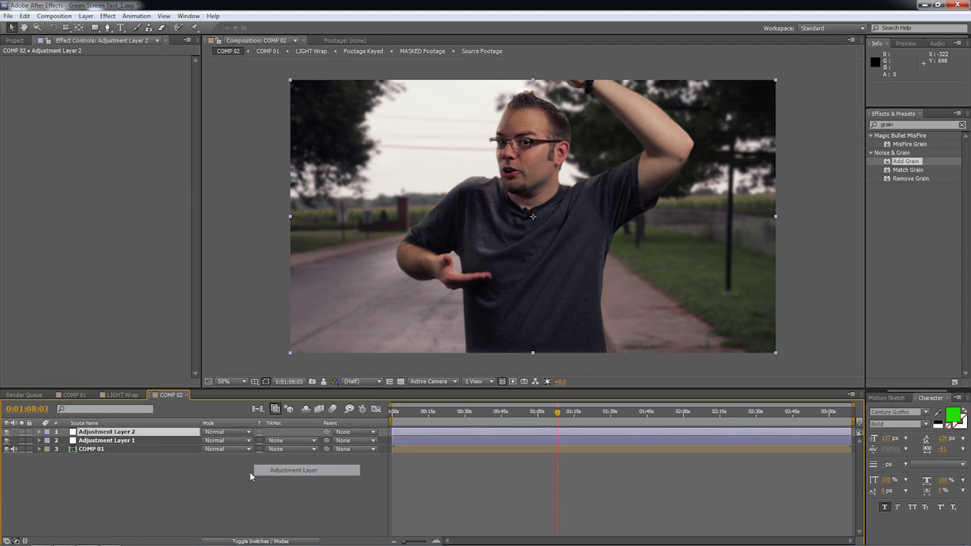
# Rename the lower adjustment layer as COLOR 01 and the upper adjustment layer as GRAIN
pyautogui.click(155, 440)
pyautogui.press('Return')
pyautogui.write('COLOR 01')
pyautogui.press('Return')
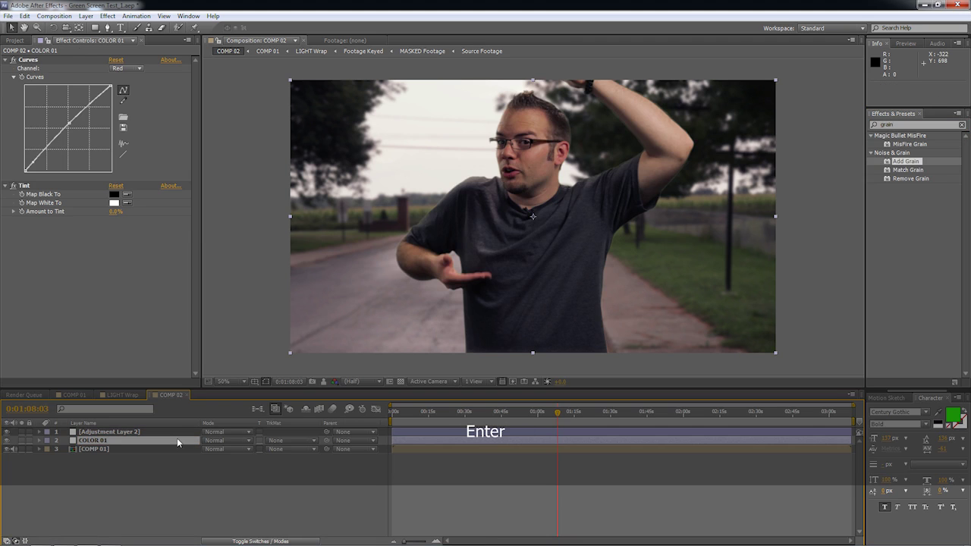
pyautogui.click(172, 433)
pyautogui.press('Return')
pyautogui.write('GRAIN')
pyautogui.press('Return')
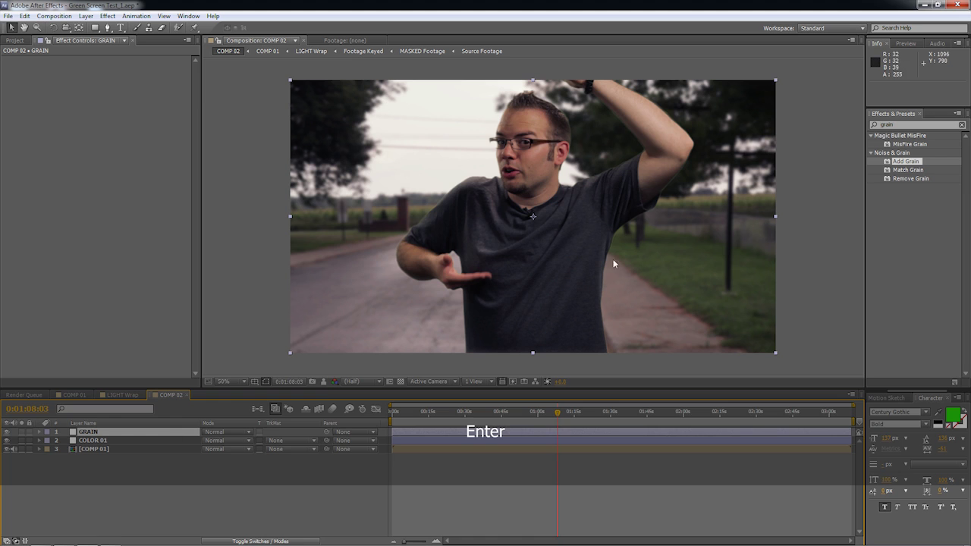
# Apply the Add Grain effect to the GRAIN layer and set its viewing mode to Final Output
pyautogui.moveTo(138, 428); pyautogui.dragTo(142, 431)
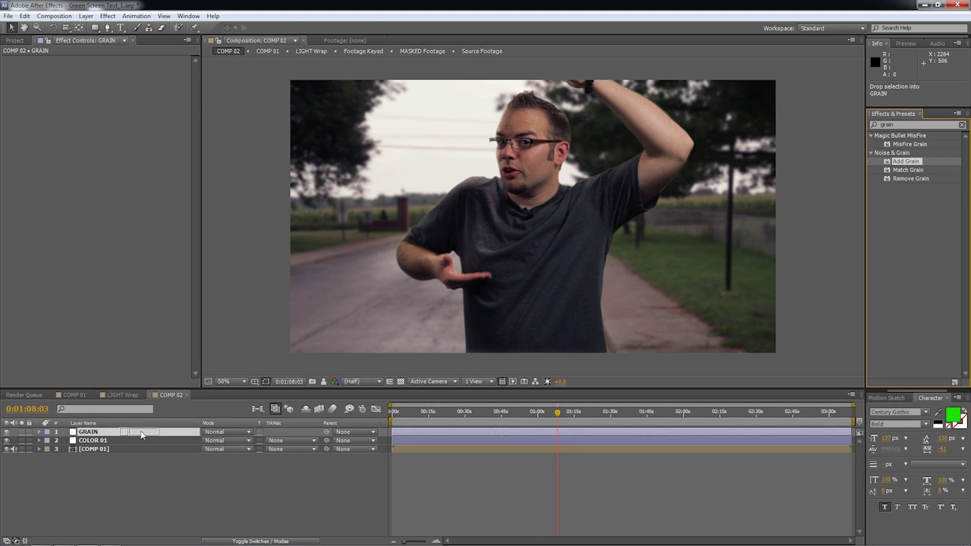
pyautogui.scroll(1, 462, 202)
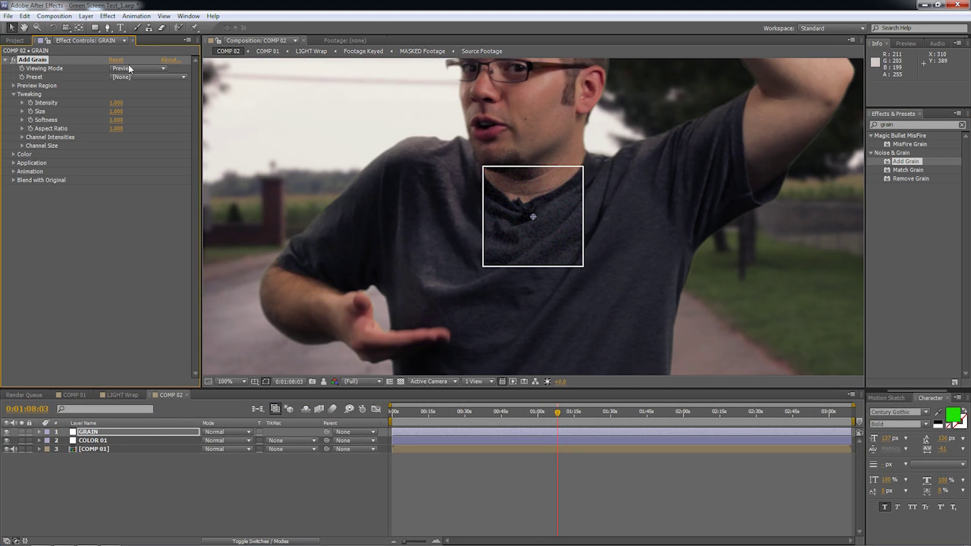
pyautogui.click(143, 77)
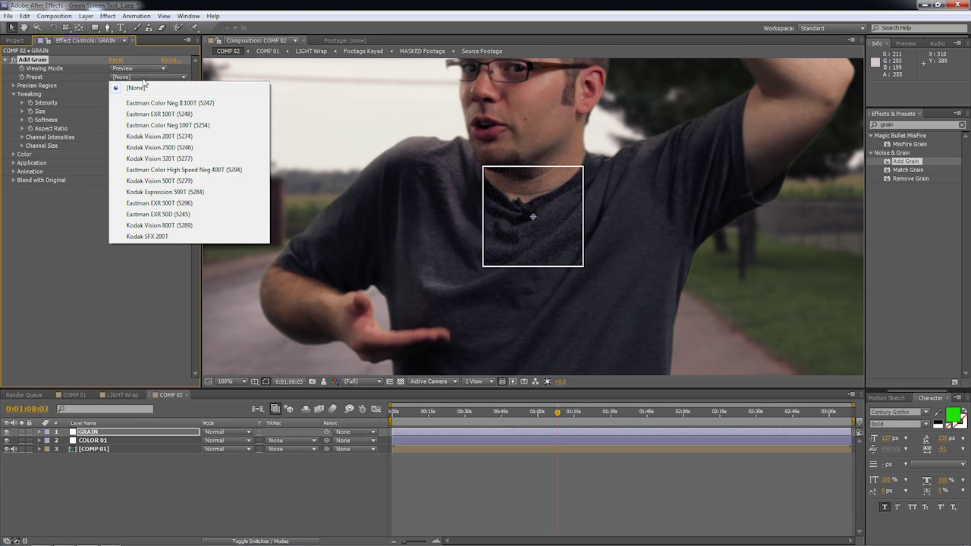
pyautogui.click(94, 88)
pyautogui.click(153, 68)
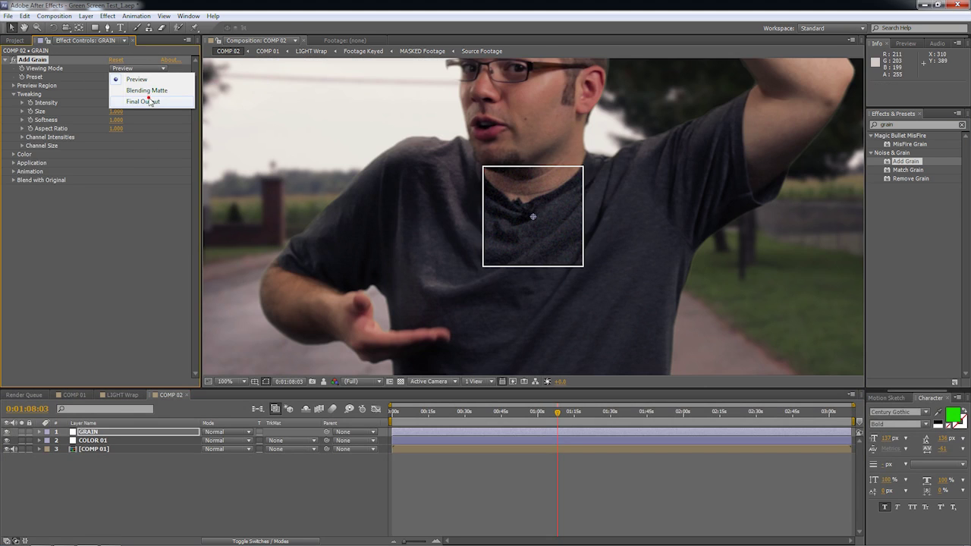
pyautogui.click(151, 102)
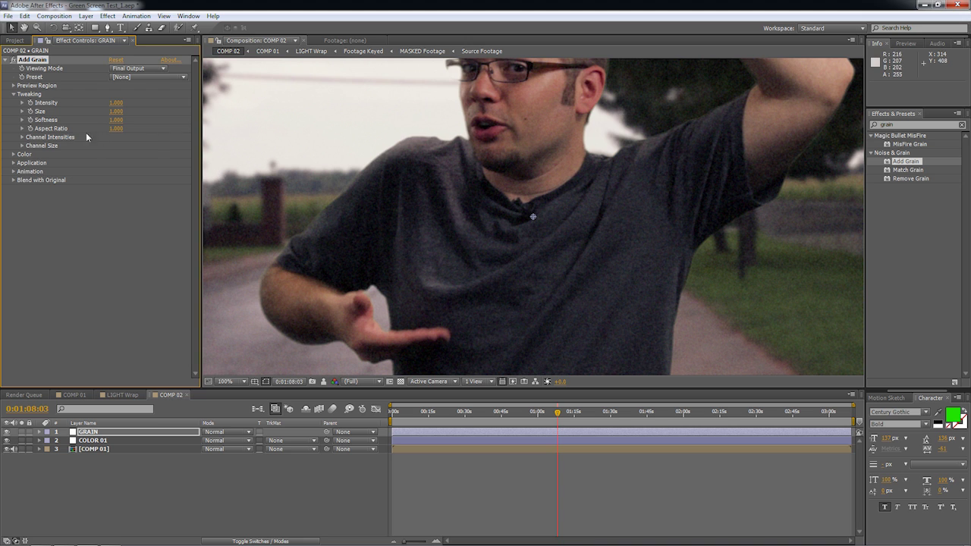
# Try a larger grain size on the footage, then set both the grain size and the intensity to 0.5
pyautogui.press('space')
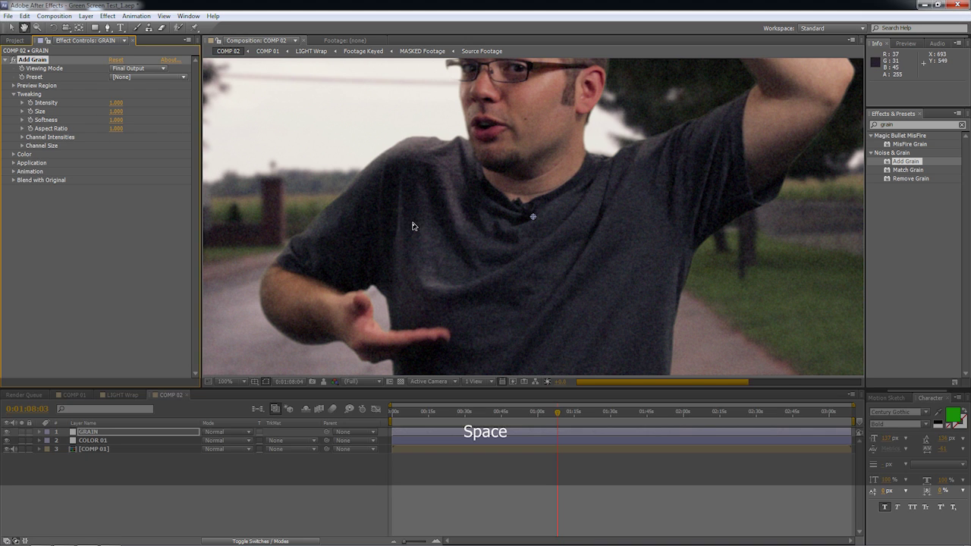
pyautogui.moveTo(115, 110); pyautogui.dragTo(132, 114)
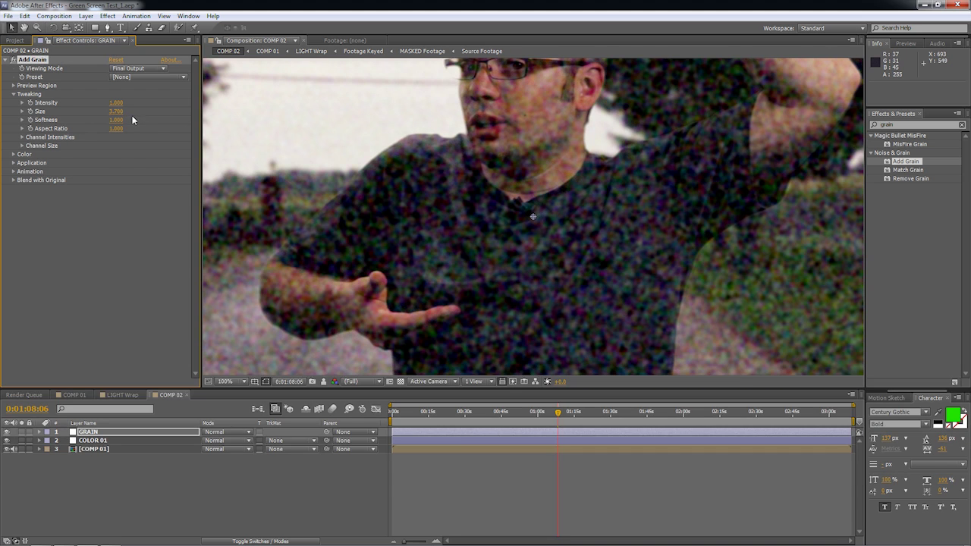
pyautogui.click(116, 111)
pyautogui.write('.5')
pyautogui.press('Return')
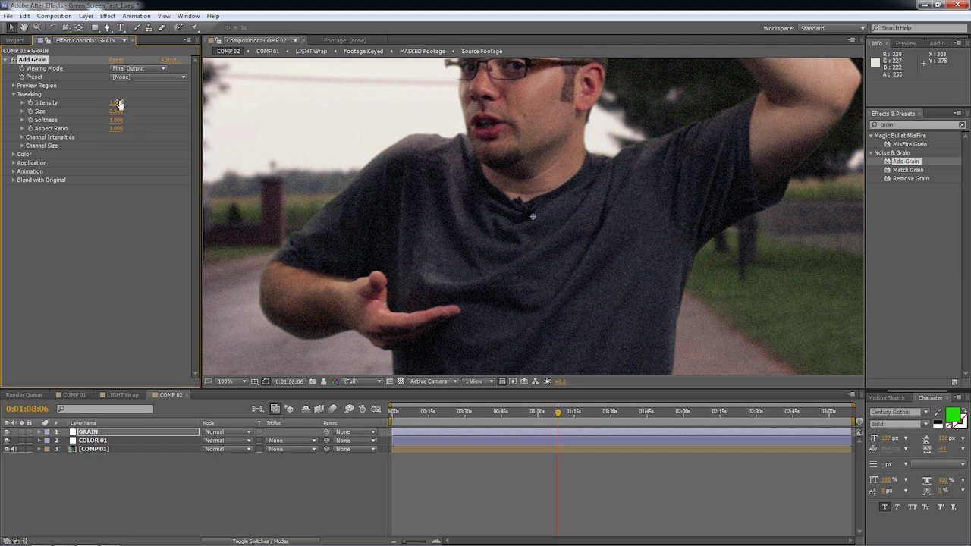
pyautogui.write('.5')
pyautogui.press('Return')
# Set the Add Grain size to 1 and the intensity to 0.35, and check the grain over the frame
pyautogui.press('space')
pyautogui.moveTo(431, 149); pyautogui.dragTo(514, 243)
pyautogui.click(118, 112)
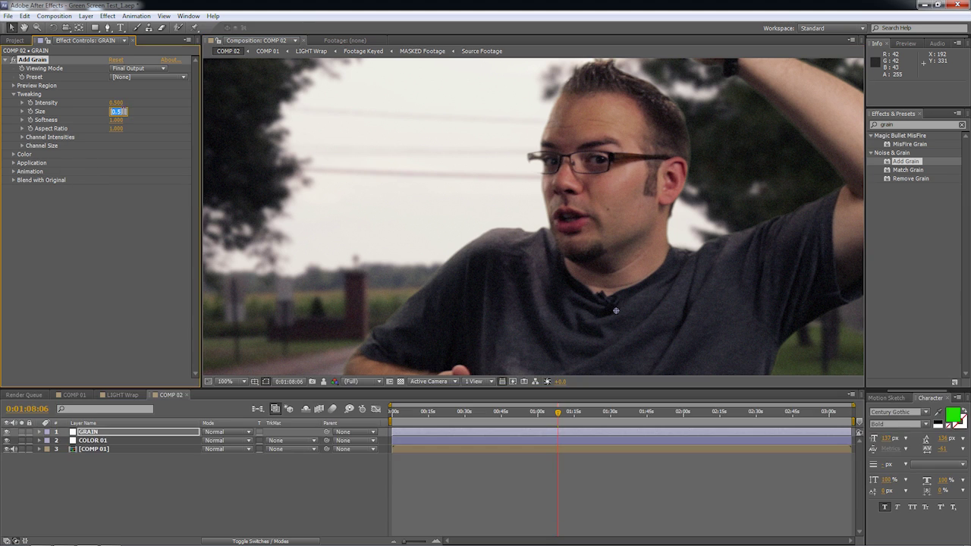
pyautogui.press('Return')
pyautogui.click(116, 103)
pyautogui.press('Delete')
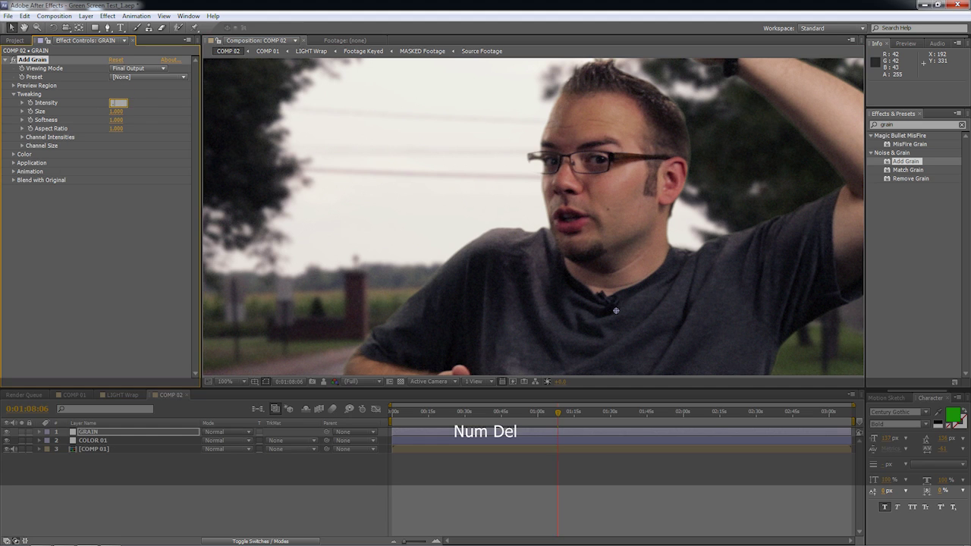
pyautogui.write('5')
pyautogui.press('Return')
pyautogui.press('space')
pyautogui.moveTo(580, 277); pyautogui.dragTo(508, 143)
pyautogui.scroll(-2, 508, 142)
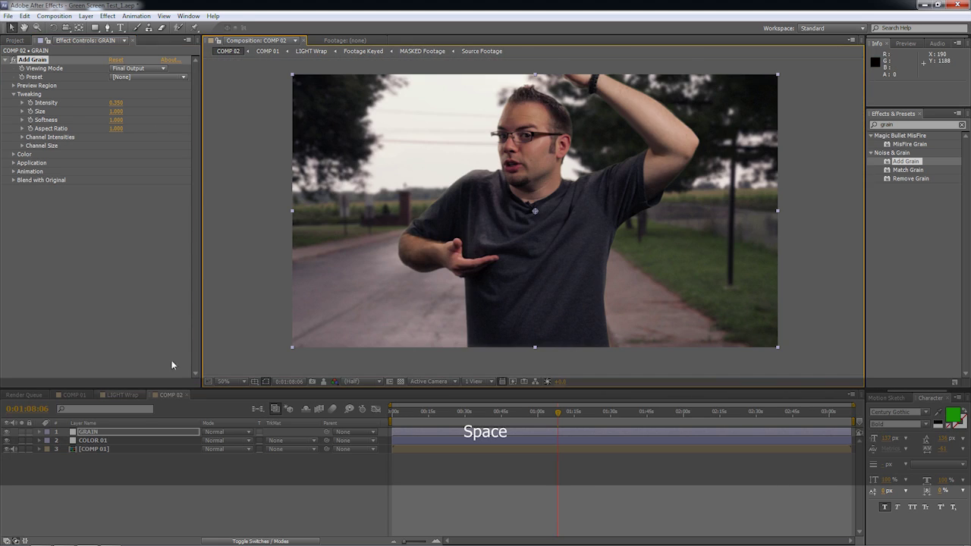
pyautogui.scroll(2, 579, 223)
pyautogui.moveTo(579, 223); pyautogui.dragTo(587, 285)
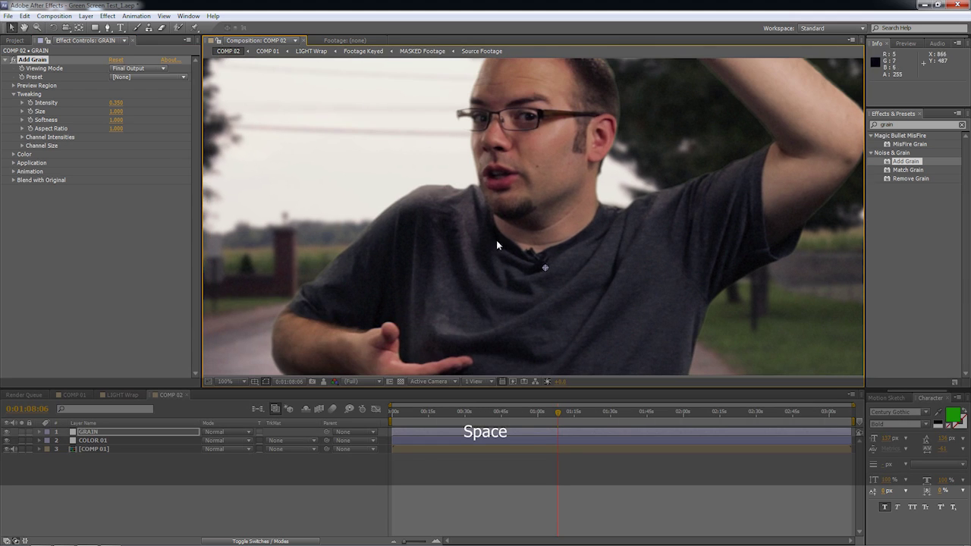
# Open the Source Footage composition from the project items
pyautogui.click(76, 395)
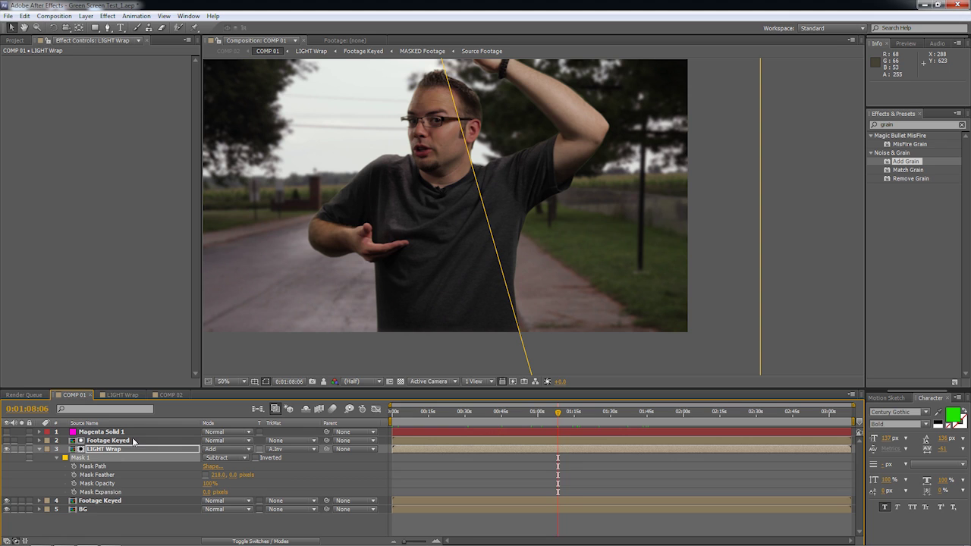
pyautogui.click(15, 40)
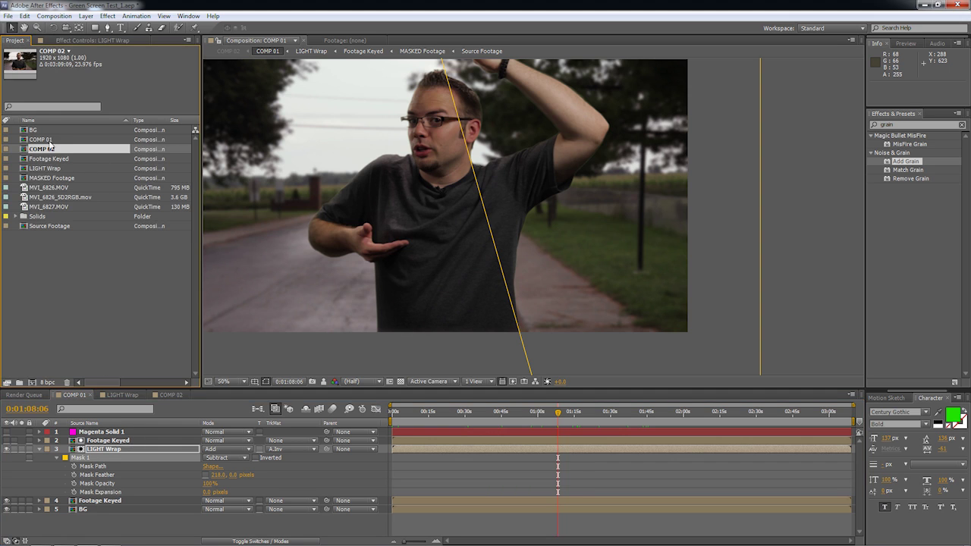
pyautogui.doubleClick(50, 227)
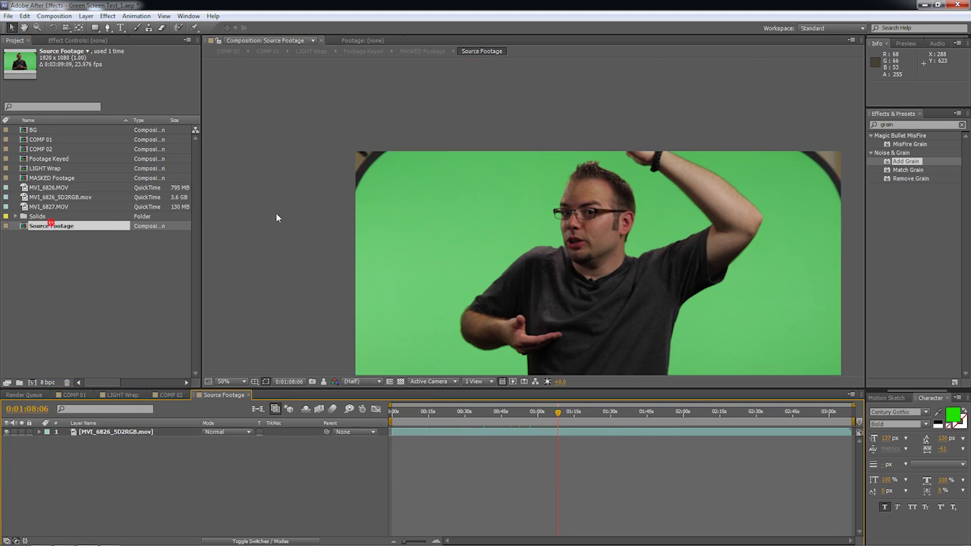
# Apply the Unsharp Mask effect to the MVI_6826_5D2RGB.mov layer and enlarge the view on the face
pyautogui.press('space')
pyautogui.moveTo(650, 259); pyautogui.dragTo(600, 162)
pyautogui.hotkey('ctrl', '5')
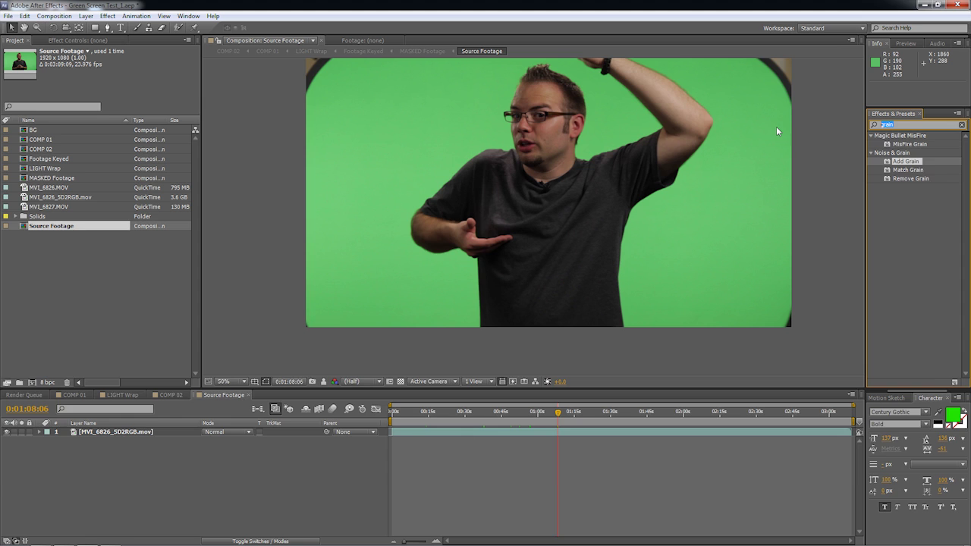
pyautogui.write('unshar')
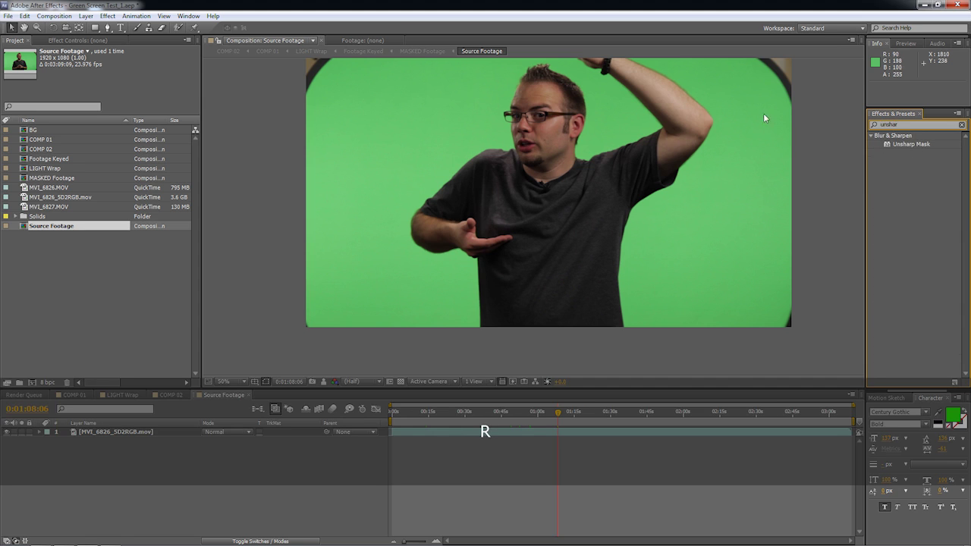
pyautogui.moveTo(911, 144); pyautogui.dragTo(111, 434)
pyautogui.scroll(6, 433, 260)
pyautogui.press('space')
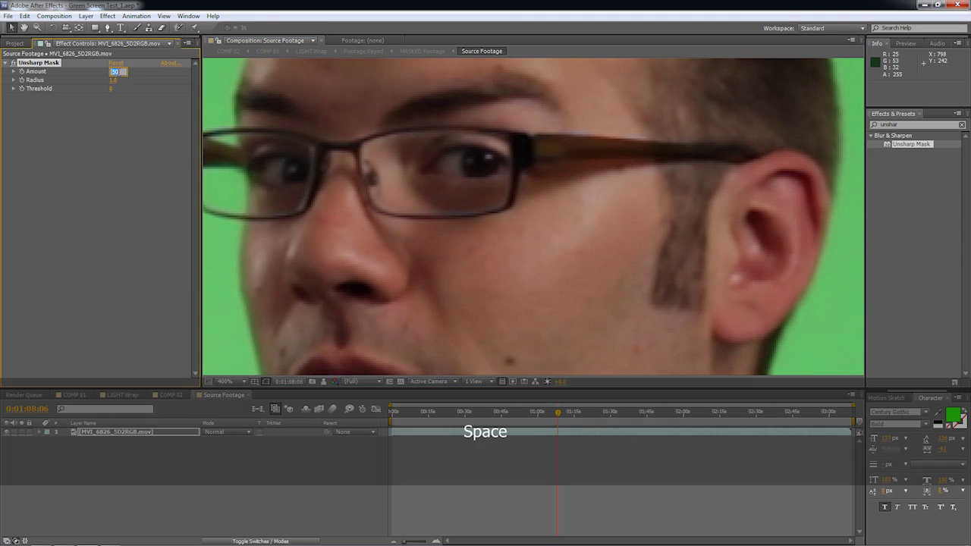
# Set the Unsharp Mask amount to 80 and the threshold to 1
pyautogui.click(114, 71)
pyautogui.write('80')
pyautogui.press('Tab')
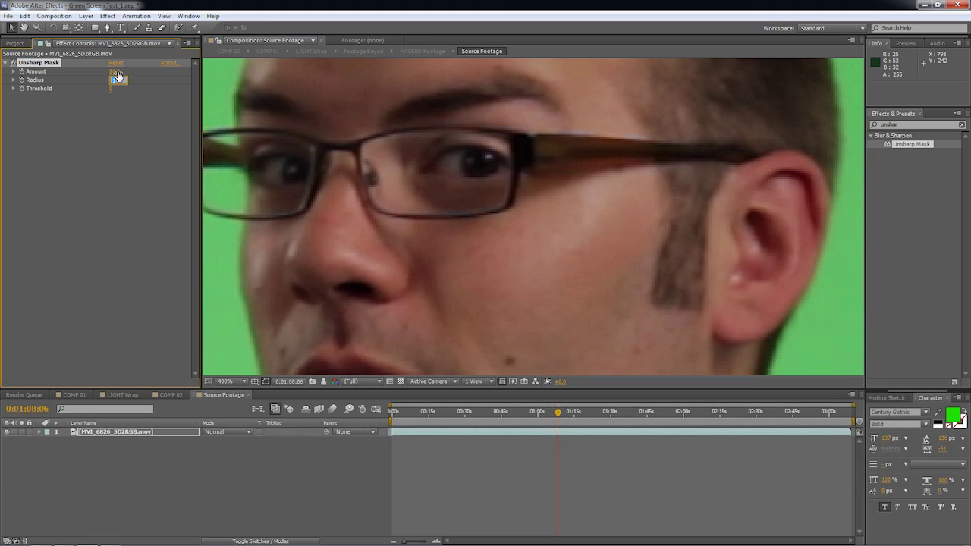
pyautogui.press('Tab')
pyautogui.write('41')
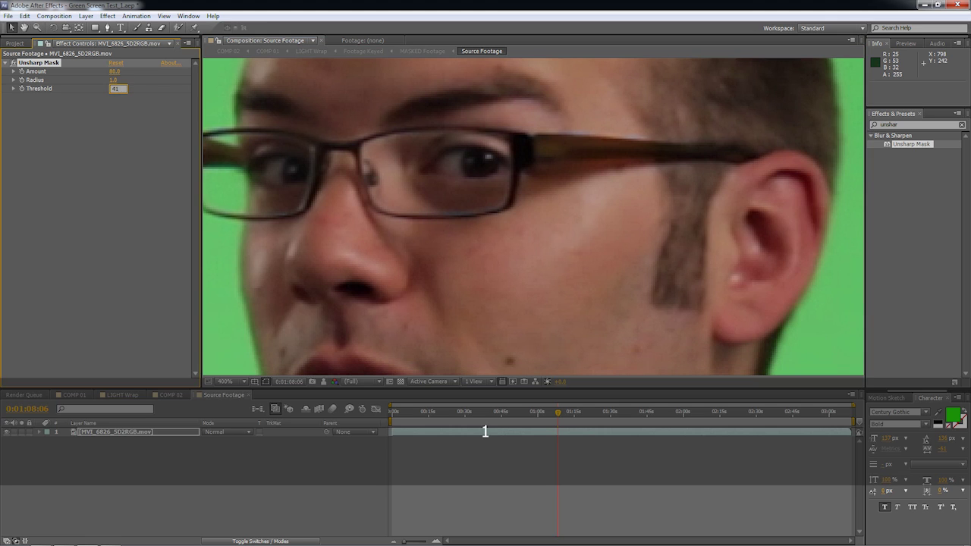
pyautogui.press('BackSpace')
pyautogui.press('Return')
# Set the Unsharp Mask radius to 0.9 and the amount to 70
pyautogui.click(114, 81)
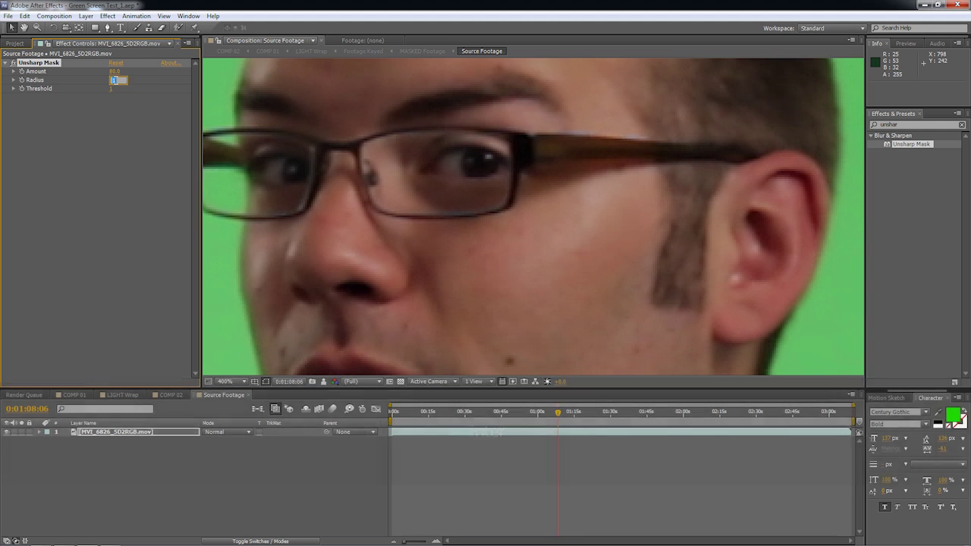
pyautogui.write('.5')
pyautogui.press('Return')
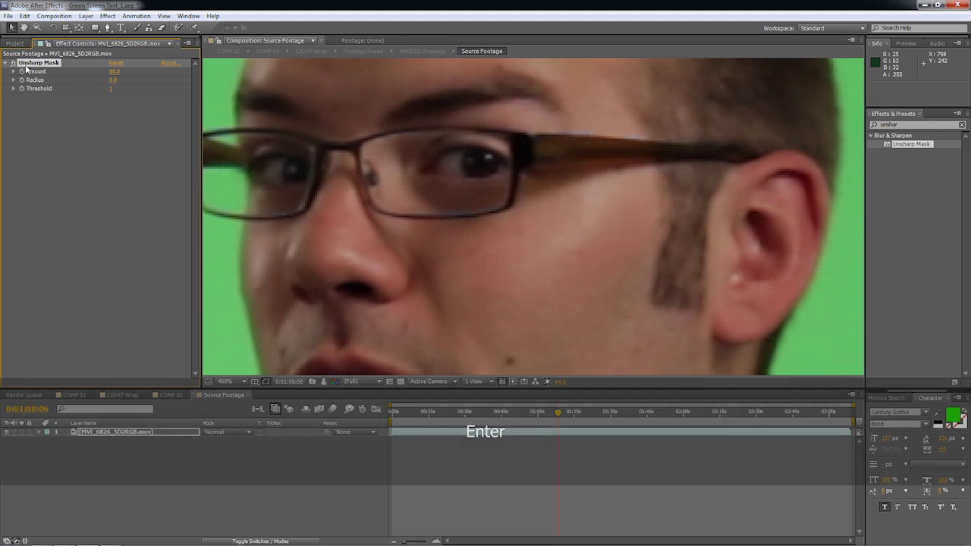
pyautogui.click(116, 72)
pyautogui.write('200')
pyautogui.press('Return')
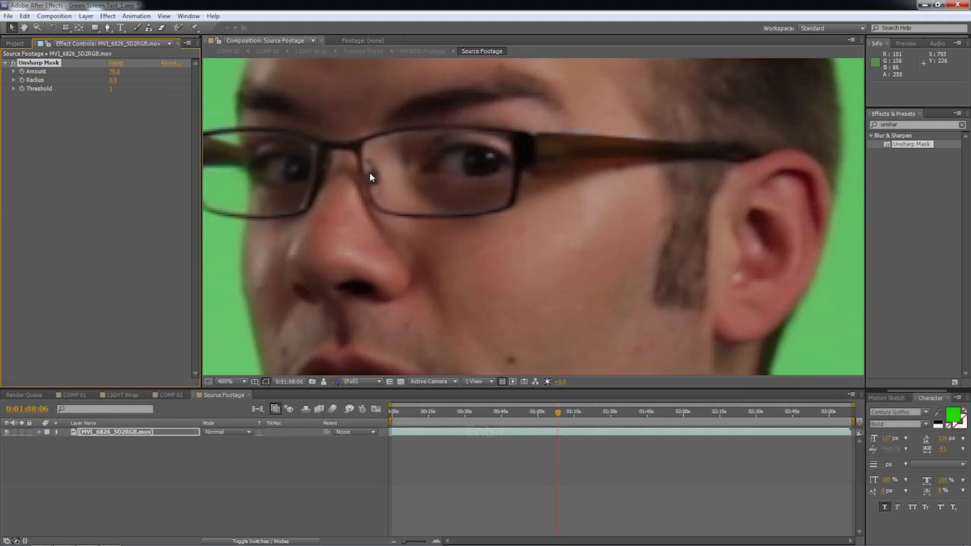
# Compare the hair in the source footage with Unsharp Mask on and off
pyautogui.press('space')
pyautogui.moveTo(369, 172); pyautogui.dragTo(402, 308)
pyautogui.click(12, 64)
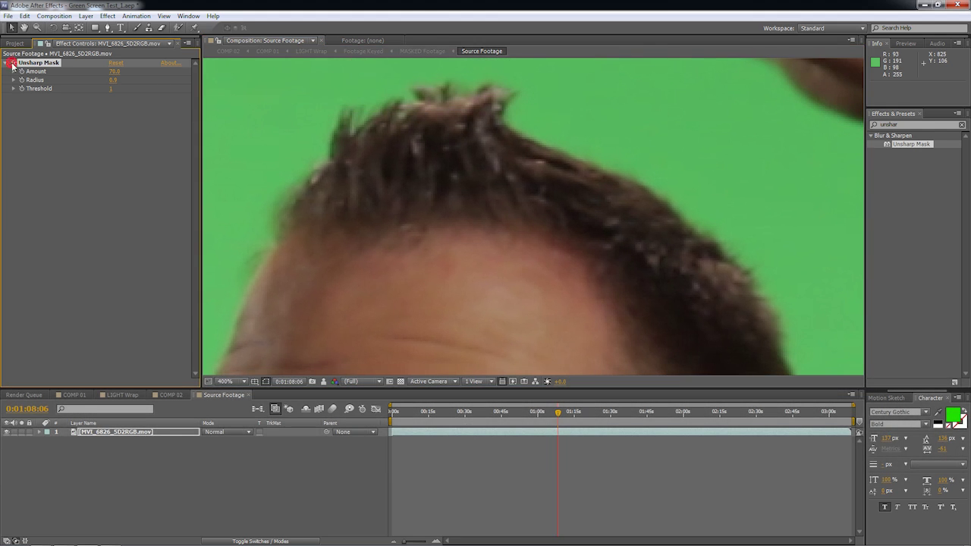
# Open the Footage Keyed composition and examine the keyed hair edges up close
pyautogui.click(81, 395)
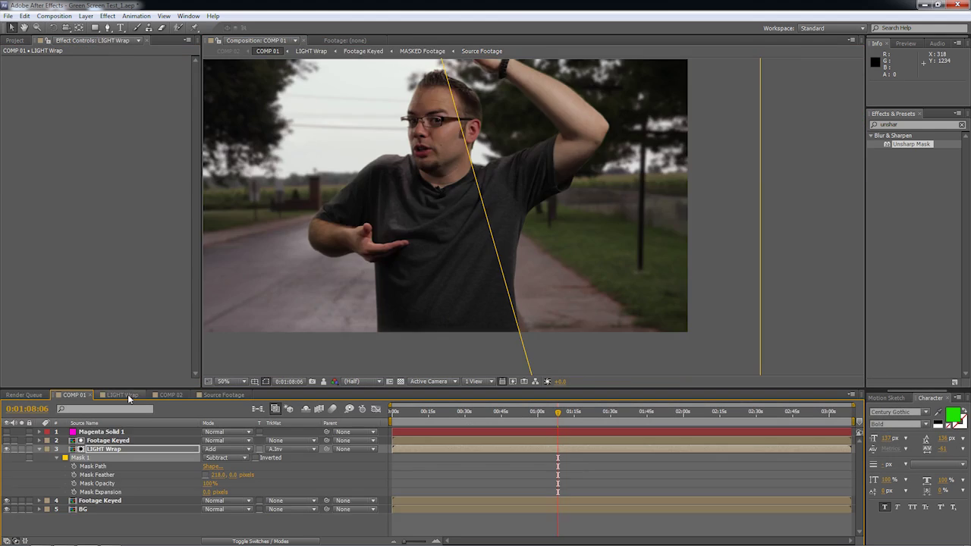
pyautogui.click(125, 395)
pyautogui.click(13, 41)
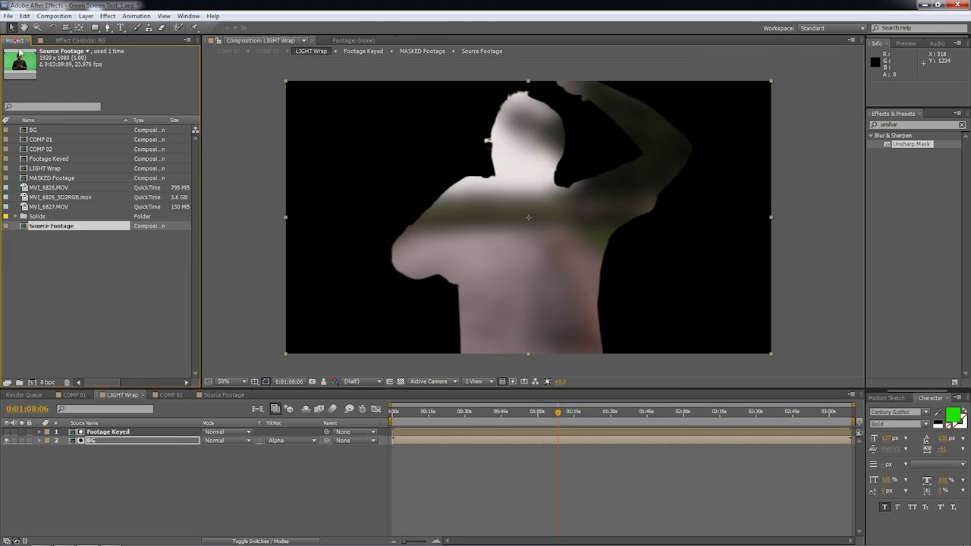
pyautogui.doubleClick(64, 160)
pyautogui.press('space')
pyautogui.moveTo(425, 116); pyautogui.dragTo(483, 360)
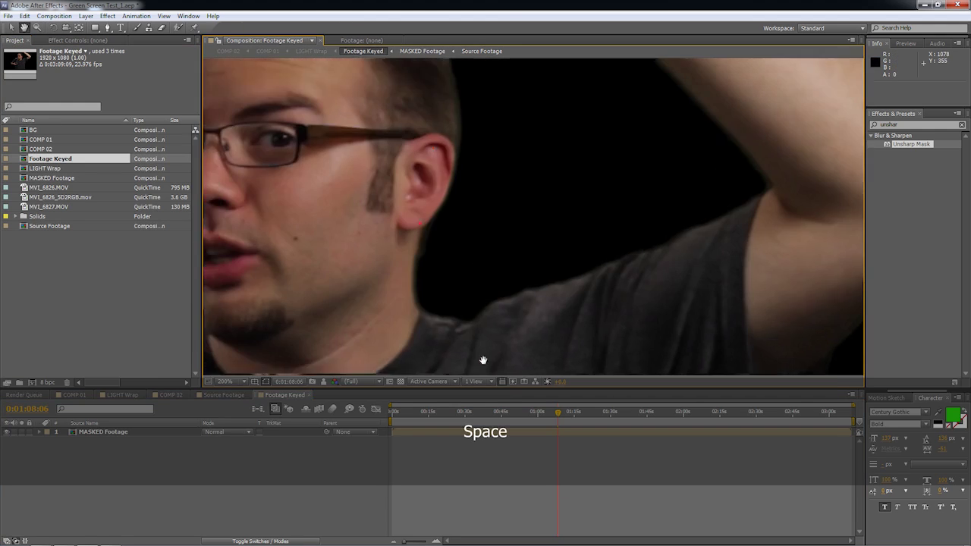
pyautogui.moveTo(375, 120); pyautogui.dragTo(457, 318)
pyautogui.scroll(2, 433, 281)
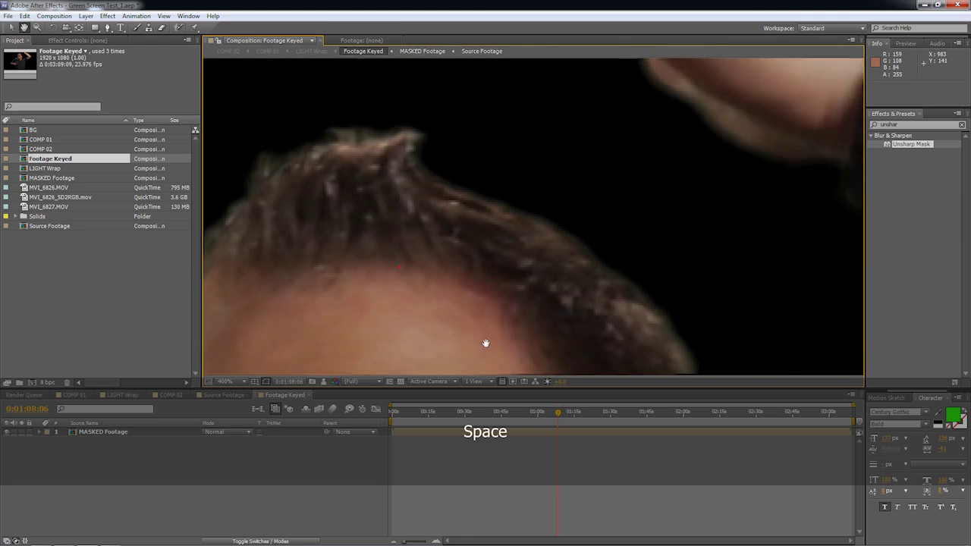
# Lock the source footage's effect controls, compare Unsharp Mask on and off on the keyed hair in Footage Keyed, and unlock them
pyautogui.click(233, 395)
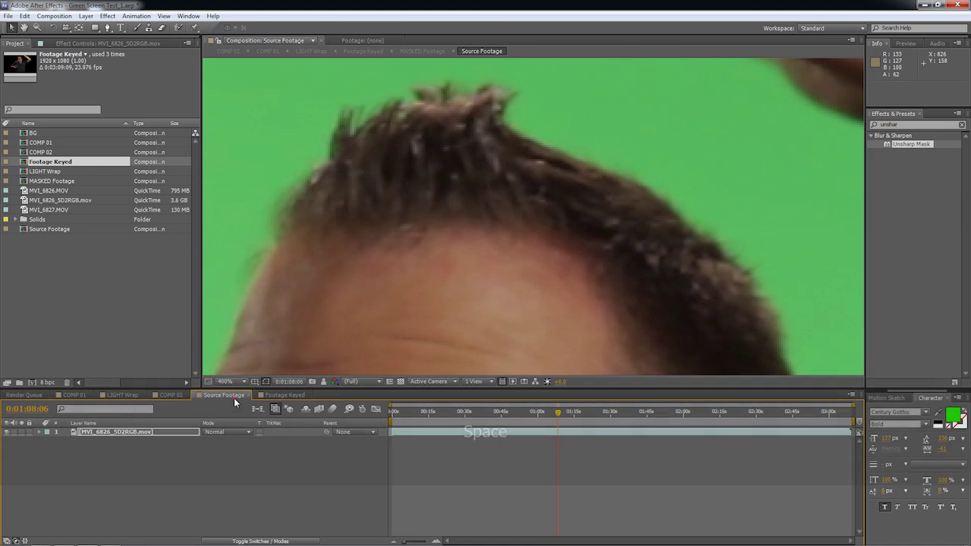
pyautogui.click(70, 44)
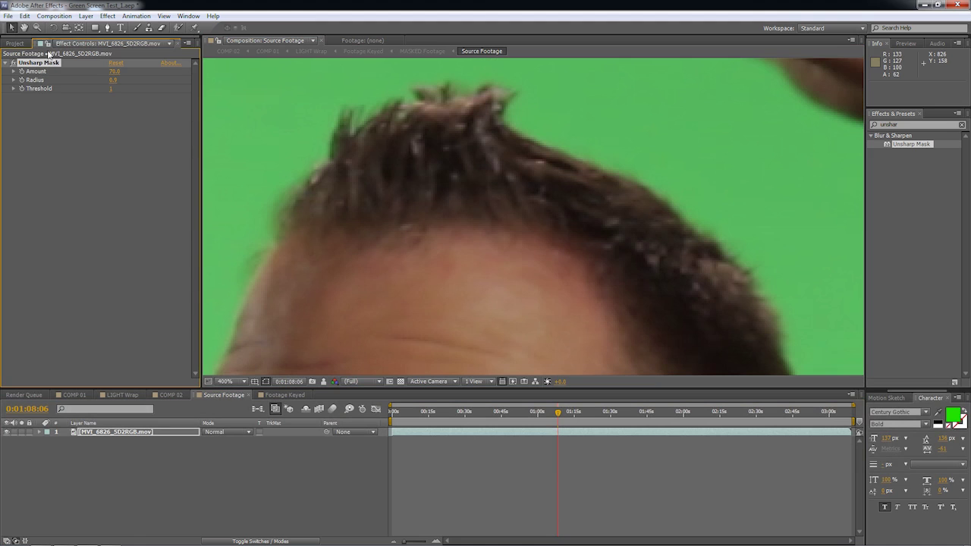
pyautogui.click(285, 396)
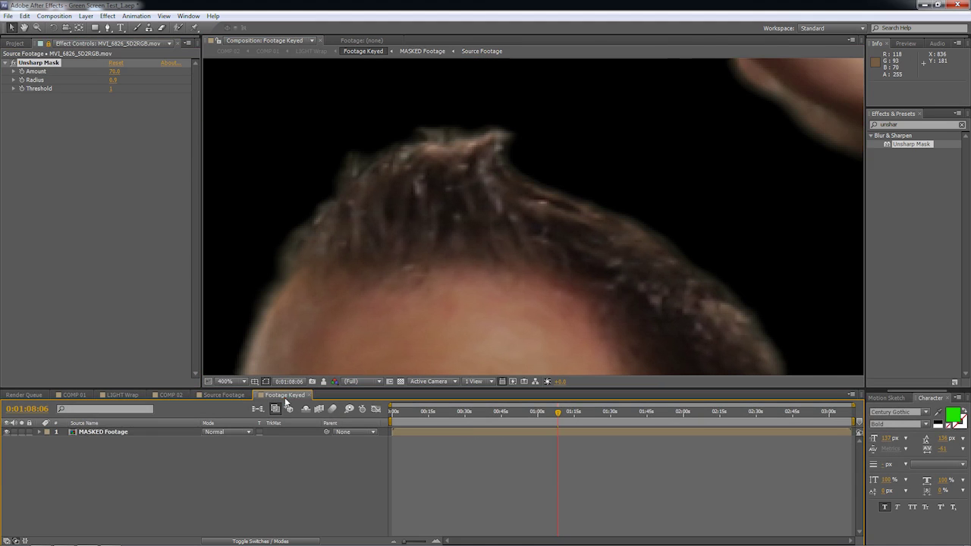
pyautogui.press('space')
pyautogui.click(13, 65)
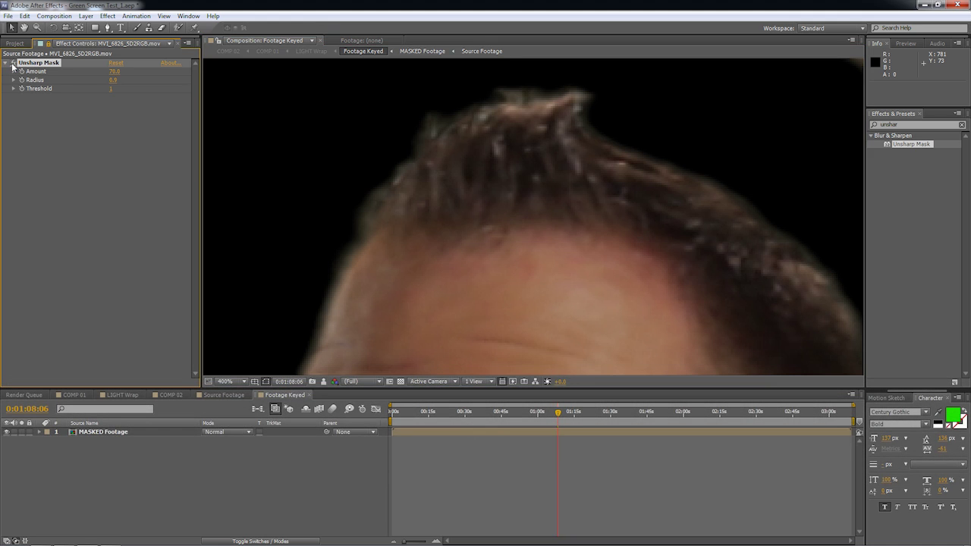
pyautogui.click(47, 44)
pyautogui.click(47, 43)
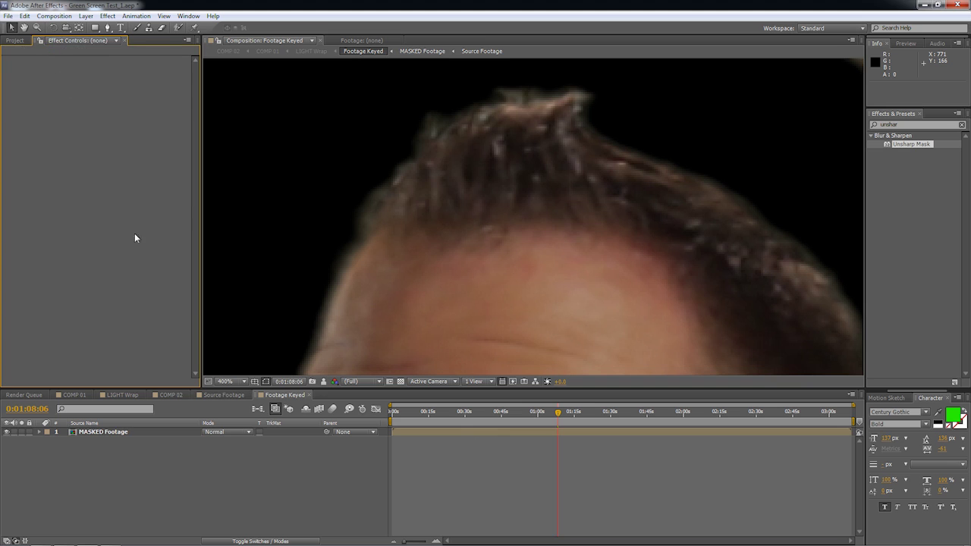
# Return to COMP 02 through Source Footage and examine the composited subject up close and in full frame
pyautogui.click(243, 394)
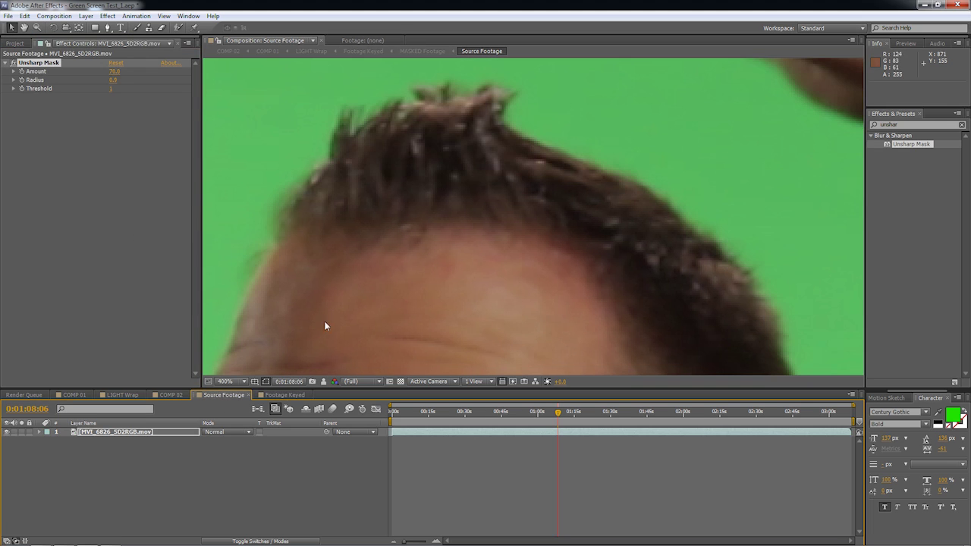
pyautogui.scroll(-2, 284, 282)
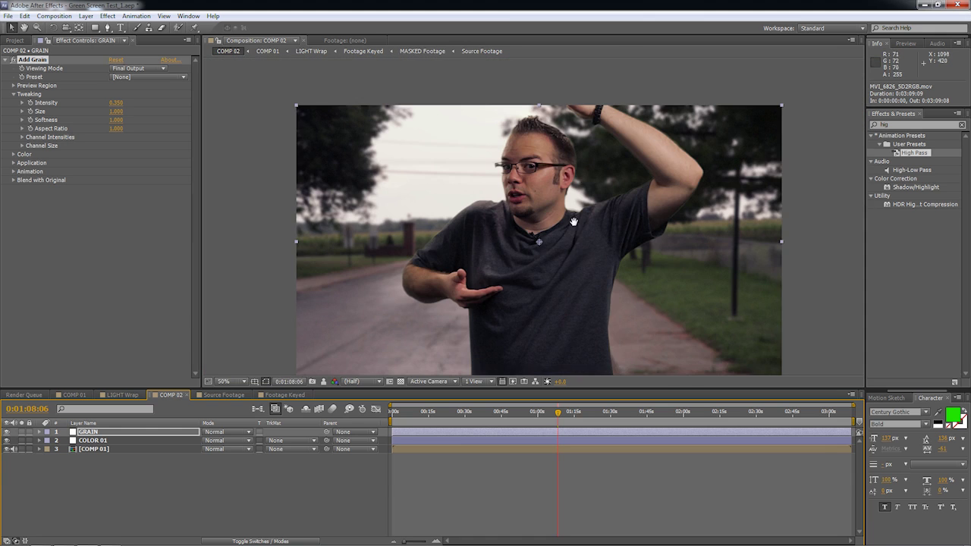
pyautogui.press('space')
pyautogui.moveTo(575, 187); pyautogui.dragTo(561, 160)
pyautogui.scroll(2, 561, 160)
pyautogui.moveTo(588, 197); pyautogui.dragTo(575, 297)
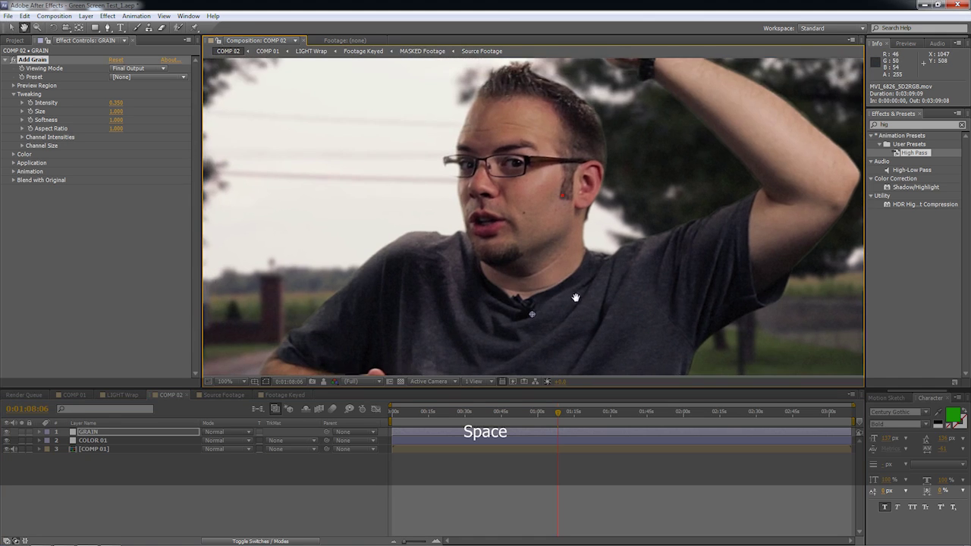
pyautogui.scroll(2, 577, 292)
pyautogui.scroll(-4, 577, 291)
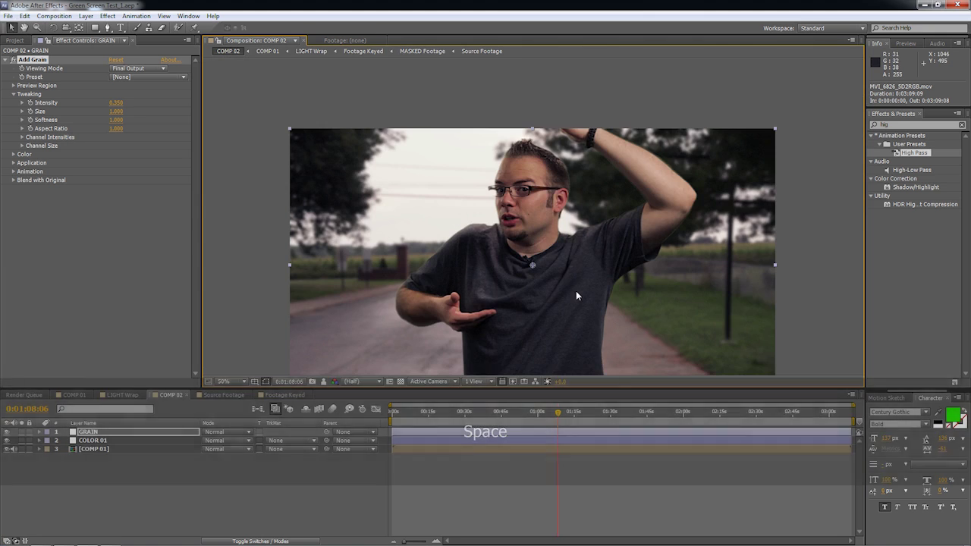
pyautogui.moveTo(576, 291); pyautogui.dragTo(552, 261)
pyautogui.scroll(2, 552, 261)
pyautogui.scroll(-2, 551, 261)
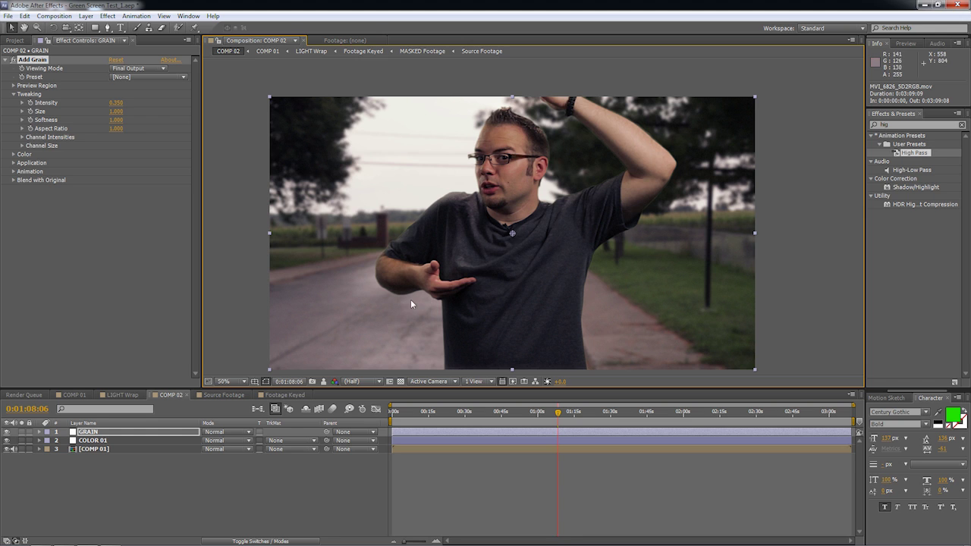
# Hide the GRAIN and COLOR 01 layers and add a new adjustment layer to COMP 02
pyautogui.click(92, 440)
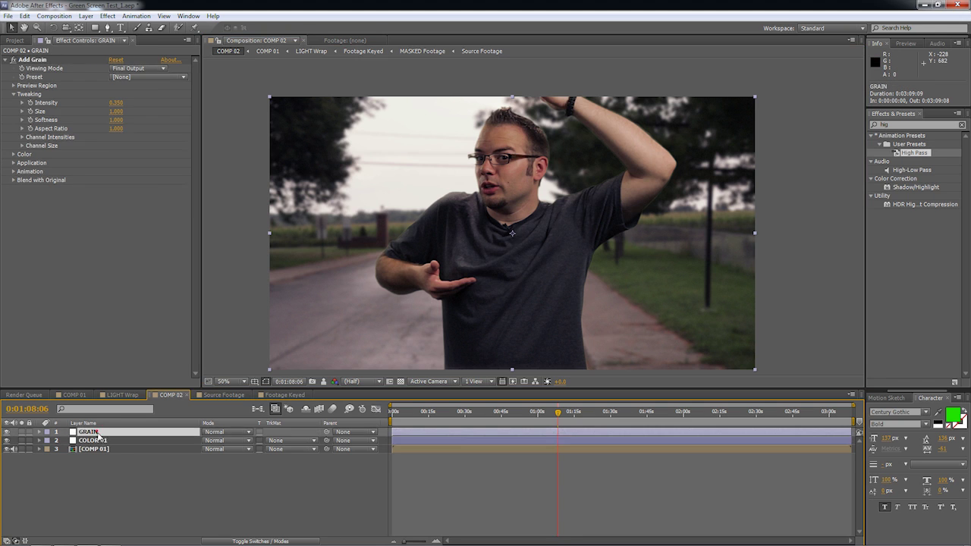
pyautogui.click(99, 431)
pyautogui.rightClick(67, 481)
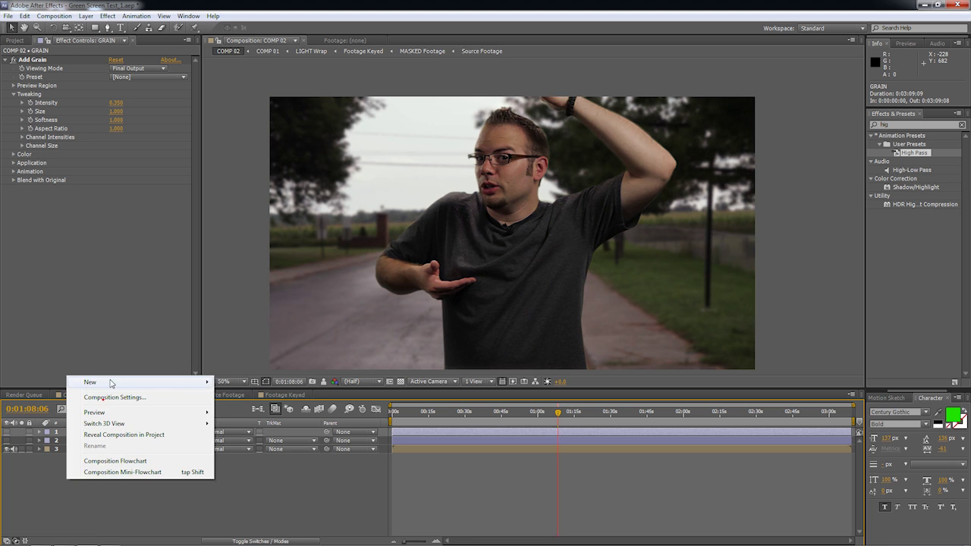
pyautogui.moveTo(112, 382)
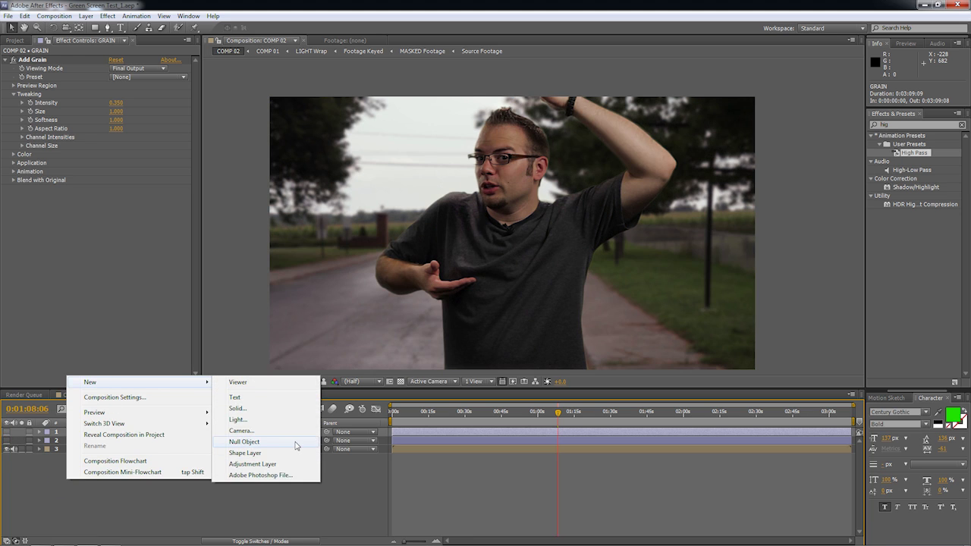
pyautogui.click(282, 464)
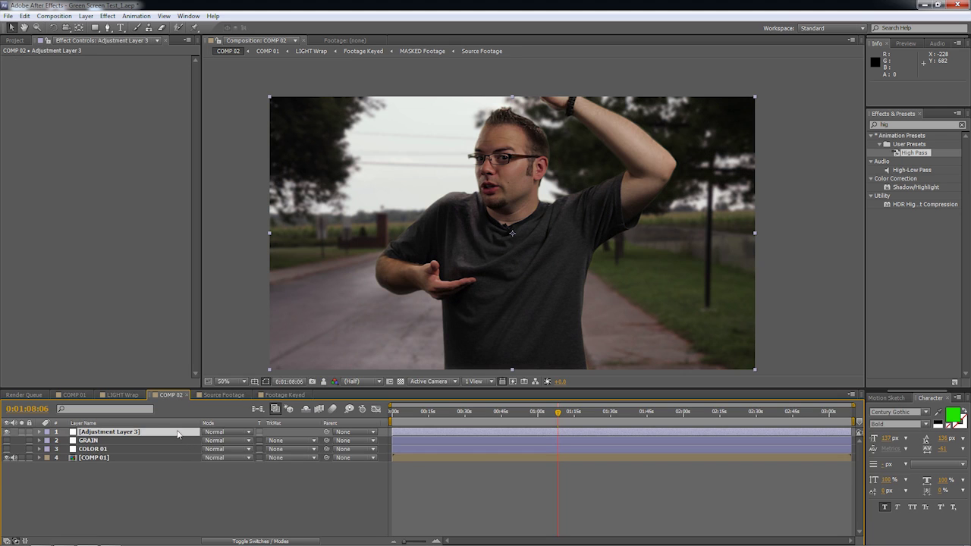
# Rename the new adjustment layer COLORISTA
pyautogui.click(177, 432)
pyautogui.press('Return')
pyautogui.hotkey('shift', 'BackSpace')
pyautogui.write('COLORISTA')
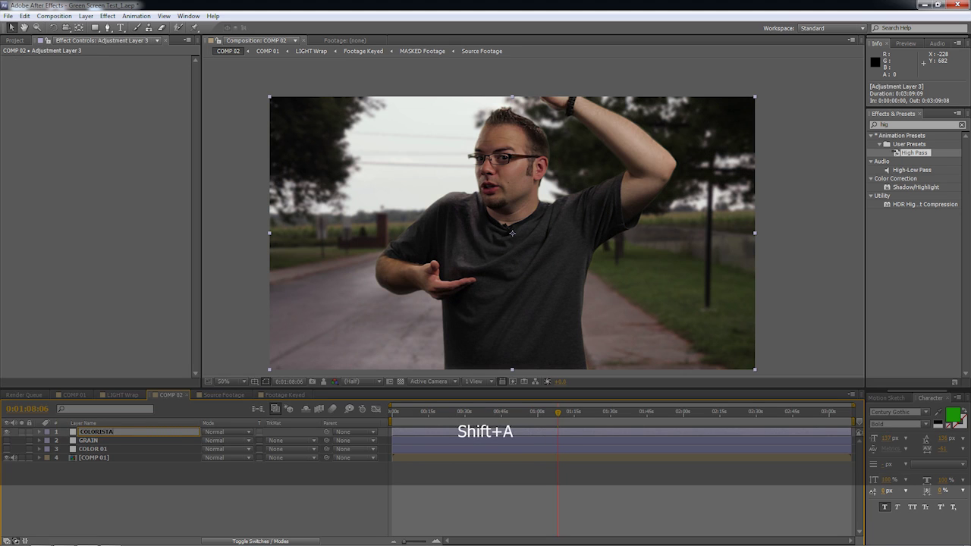
pyautogui.press('Return')
# Apply the Colorista II effect to the COLORISTA layer and widen its effect controls to show all colour wheels
pyautogui.moveTo(922, 124); pyautogui.dragTo(789, 118)
pyautogui.write('colori')
pyautogui.moveTo(907, 264); pyautogui.dragTo(502, 218)
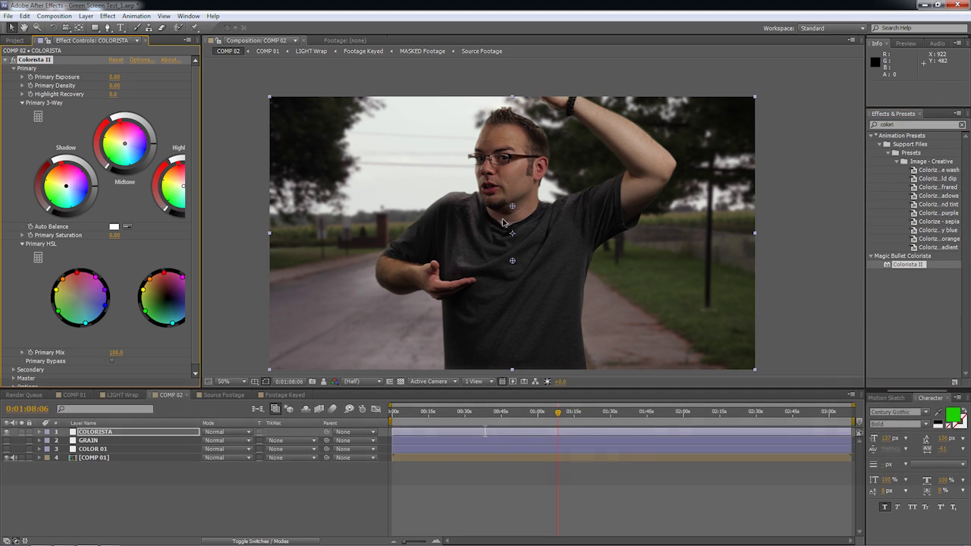
pyautogui.moveTo(201, 216); pyautogui.dragTo(274, 216)
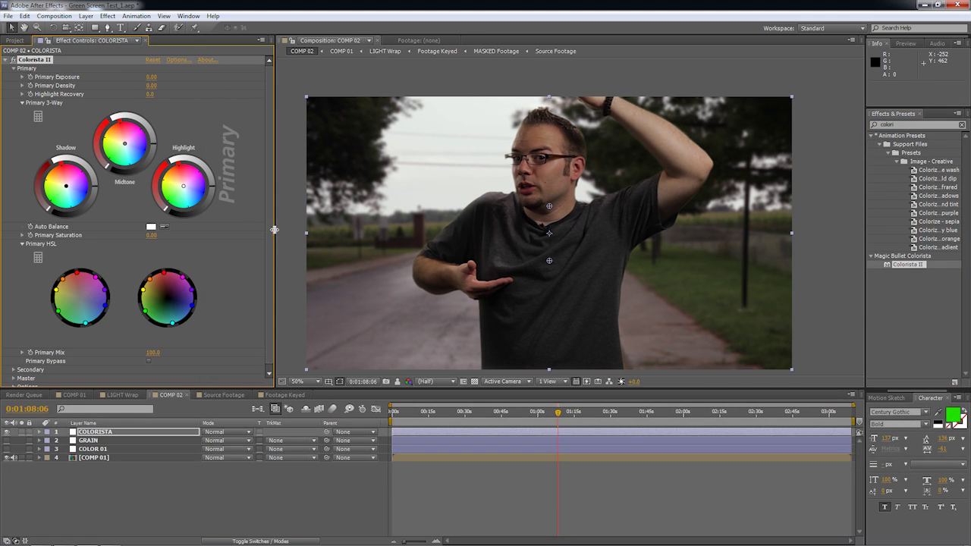
# Set the Colorista II primary density to 0.5 and the primary exposure to 0.25
pyautogui.click(151, 85)
pyautogui.write('.59')
pyautogui.press('Return')
pyautogui.click(151, 76)
pyautogui.write('.25')
pyautogui.press('Return')
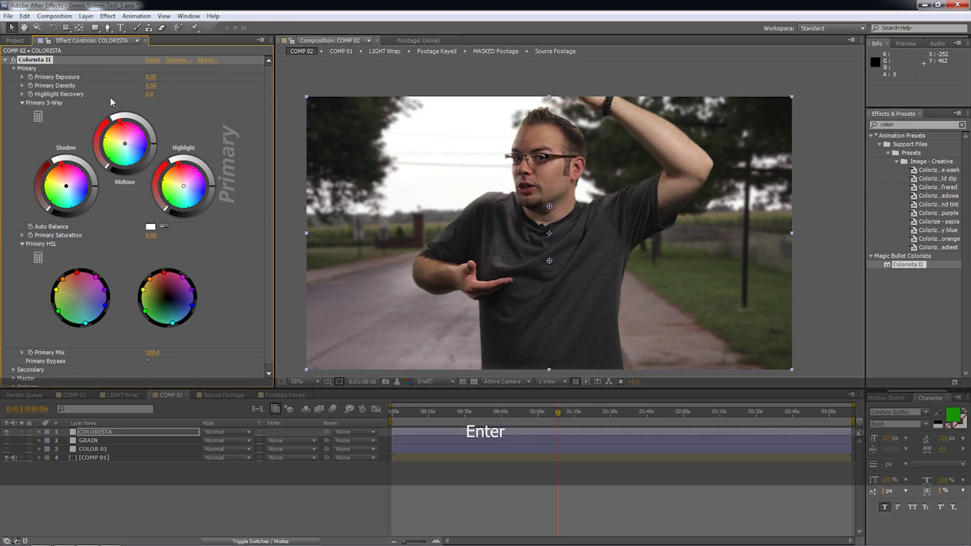
# Shift the primary shadows towards blue and the midtones and highlights towards orange, and set the primary saturation to 3
pyautogui.moveTo(81, 180); pyautogui.dragTo(82, 184)
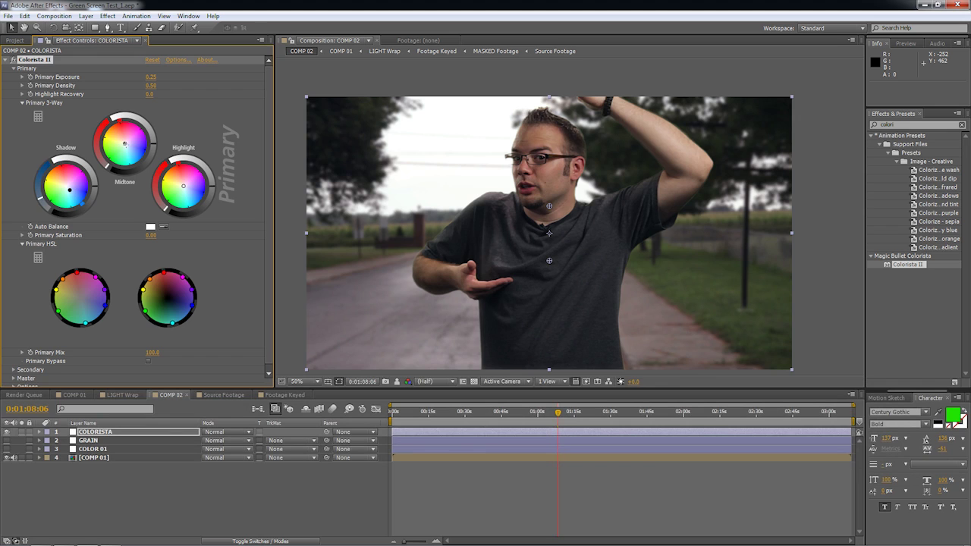
pyautogui.moveTo(124, 142); pyautogui.dragTo(121, 138)
pyautogui.moveTo(184, 185); pyautogui.dragTo(183, 183)
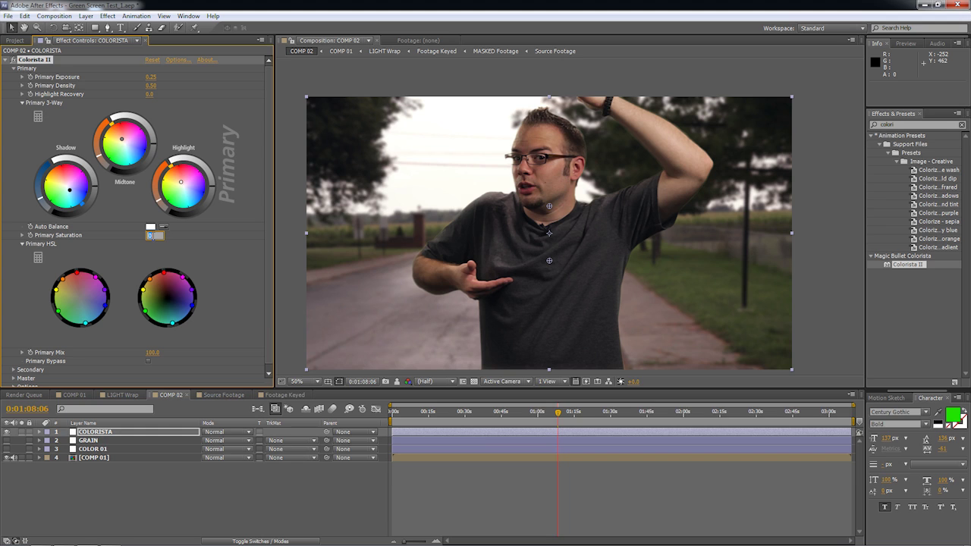
pyautogui.press('Return')
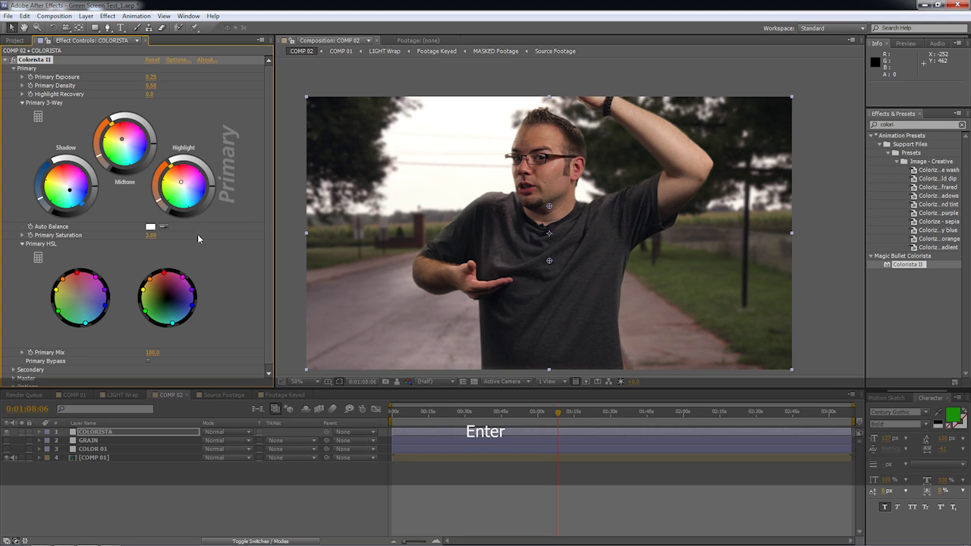
pyautogui.scroll(-1, 250, 273)
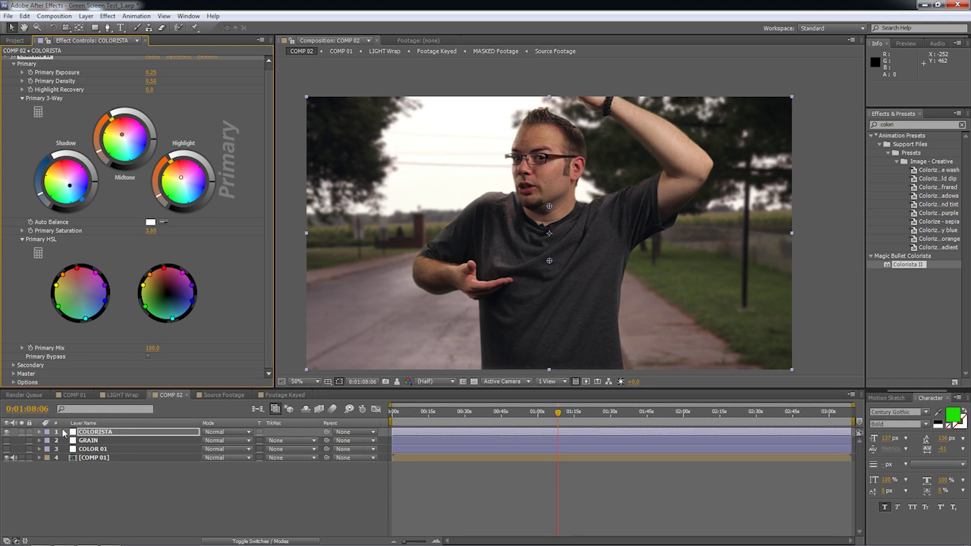
# Find the Magic Bullet Looks effect and apply it to the COLORISTA layer after Colorista II
pyautogui.click(98, 433)
pyautogui.click(93, 185)
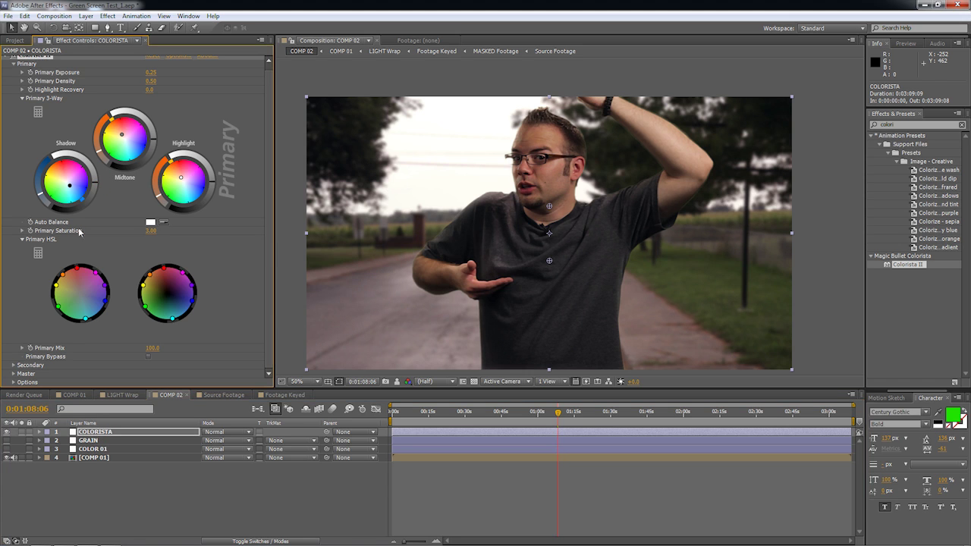
pyautogui.click(389, 382)
pyautogui.click(935, 125)
pyautogui.write('looks')
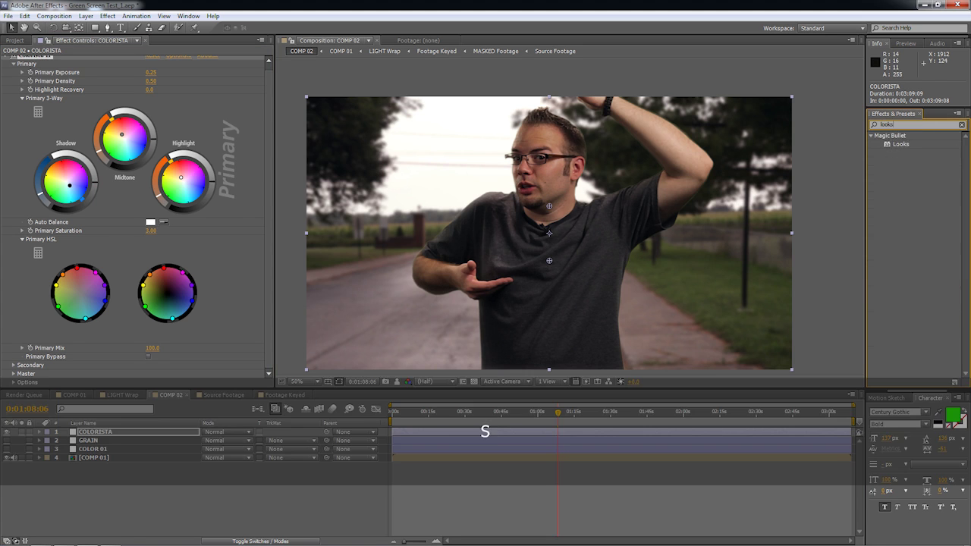
pyautogui.moveTo(901, 144); pyautogui.dragTo(51, 360)
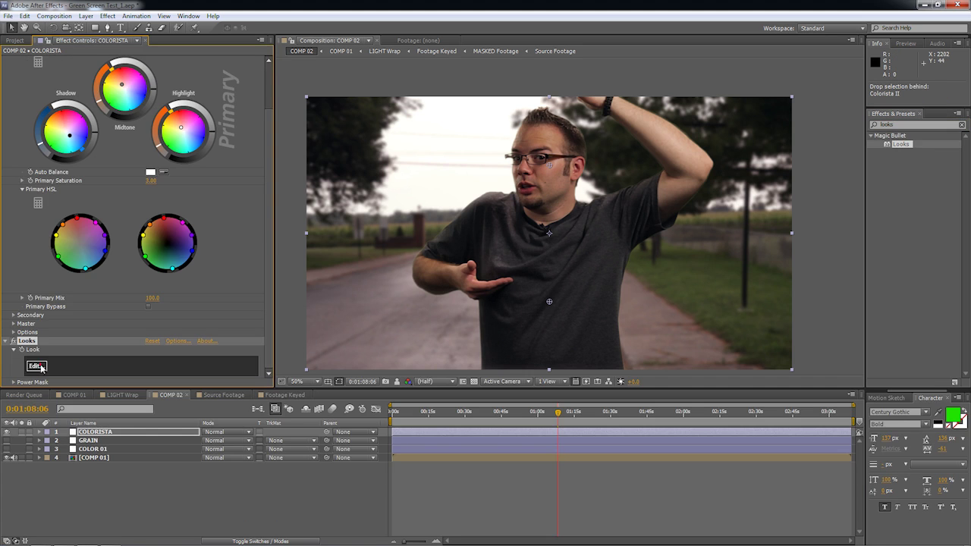
# Edit the look of the Looks effect and add a Film Grain tool to its Post stage
pyautogui.click(40, 366)
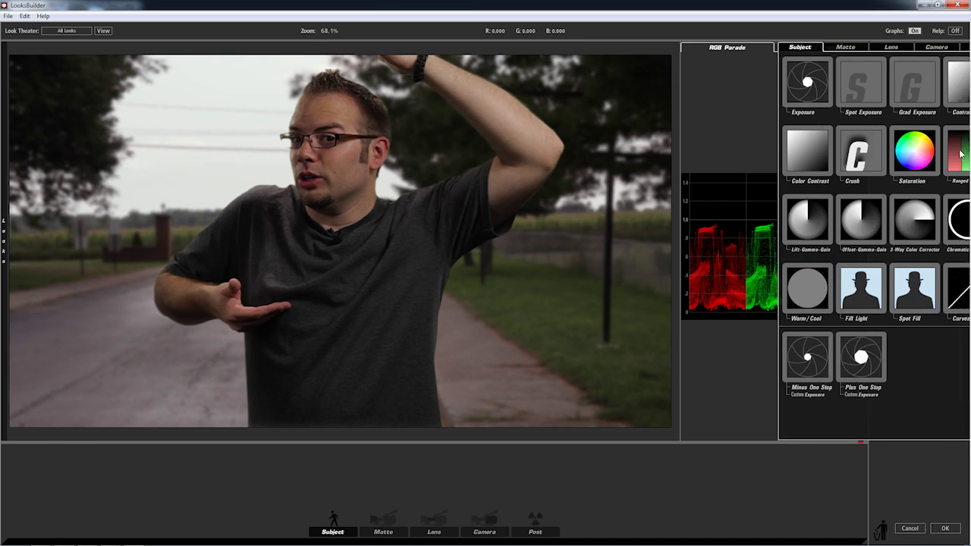
pyautogui.click(537, 529)
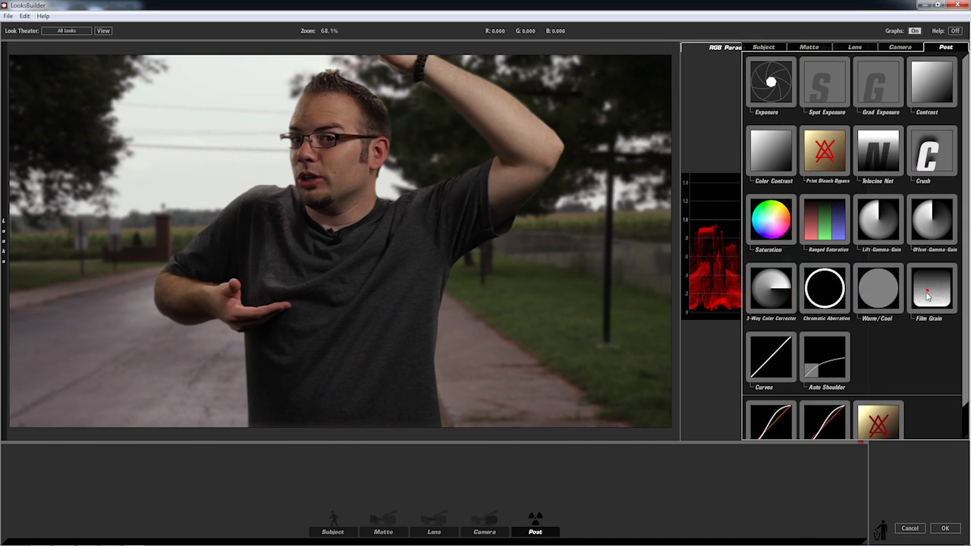
pyautogui.moveTo(542, 530); pyautogui.dragTo(541, 516)
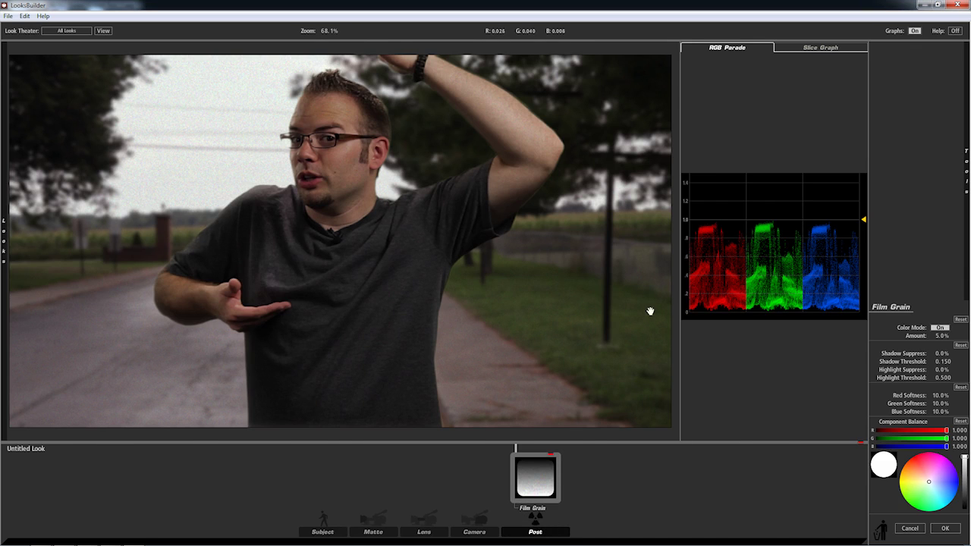
# Set the Film Grain amount to 3%, judging it at 100% zoom, and accept the look
pyautogui.scroll(1, 405, 249)
pyautogui.scroll(-1, 405, 250)
pyautogui.write('100')
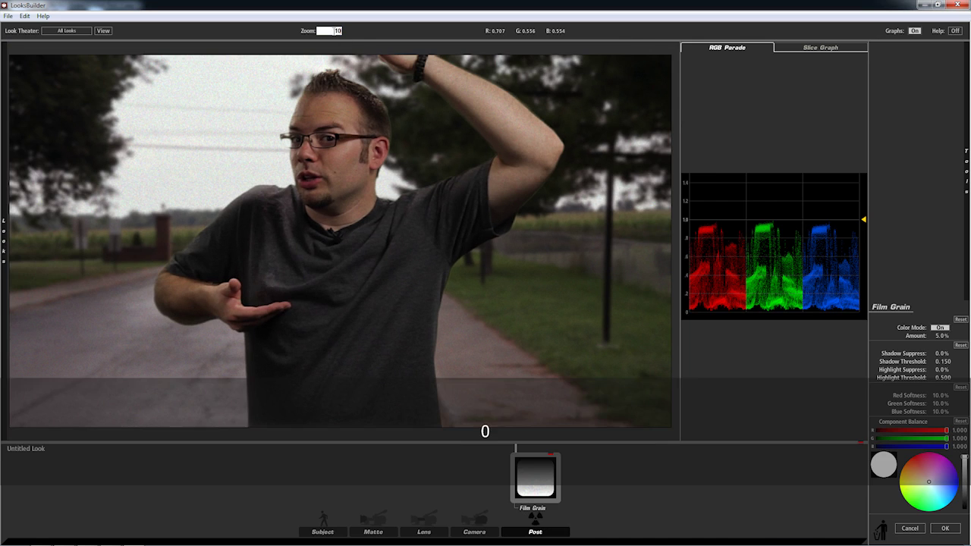
pyautogui.press('Return')
pyautogui.click(941, 337)
pyautogui.write('3')
pyautogui.press('Return')
pyautogui.click(945, 528)
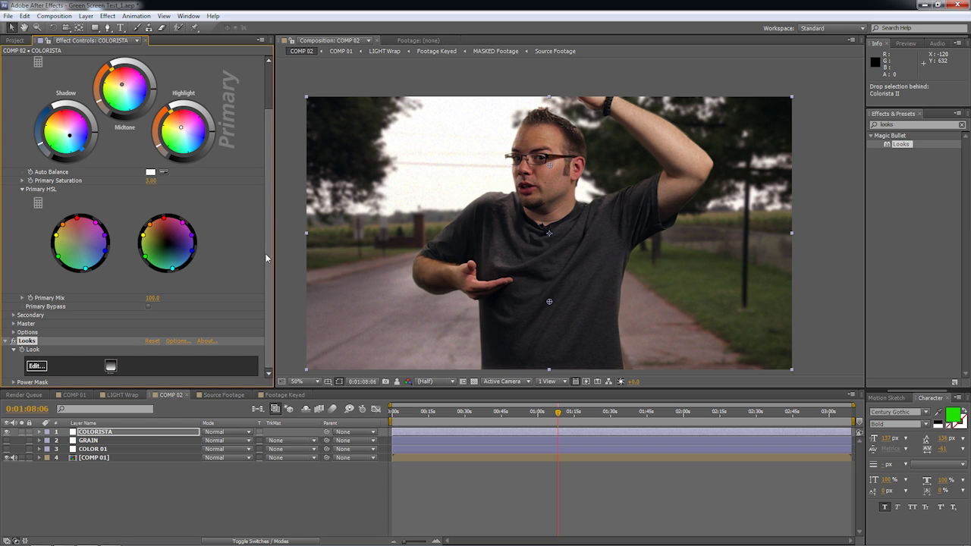
# View the composite at 100%, hide the COLORISTA layer, and turn the GRAIN and COLOR 01 layers on
pyautogui.scroll(3, 270, 256)
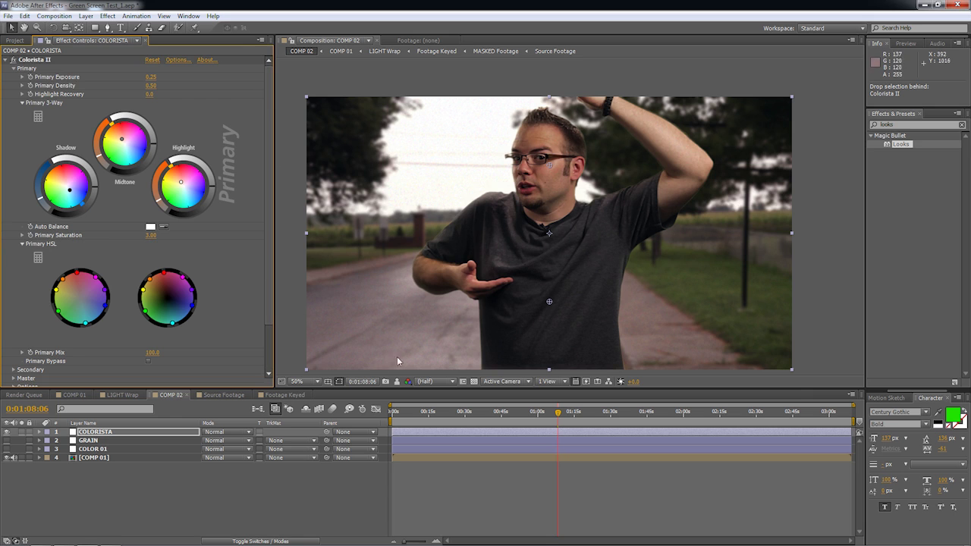
pyautogui.press('.')
pyautogui.press('space')
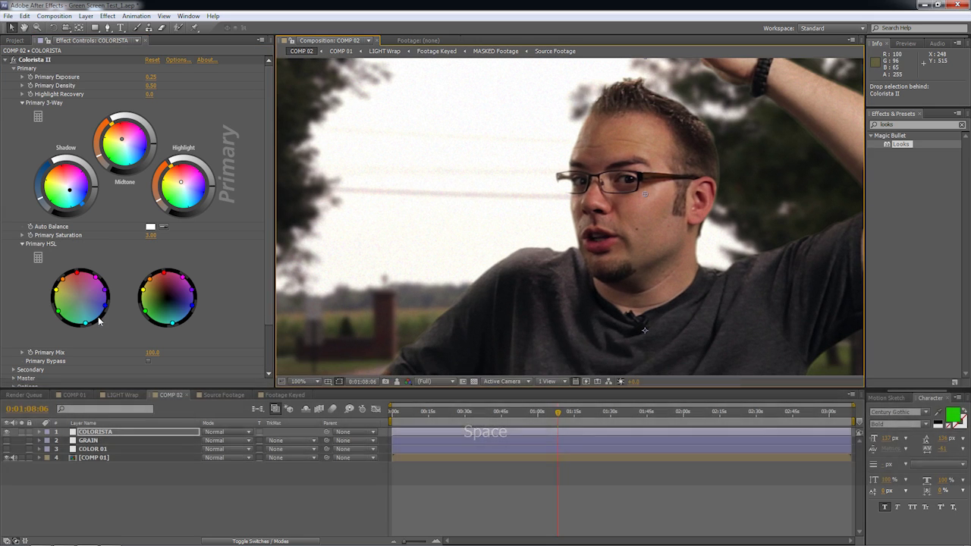
pyautogui.click(7, 432)
pyautogui.moveTo(7, 441); pyautogui.dragTo(7, 450)
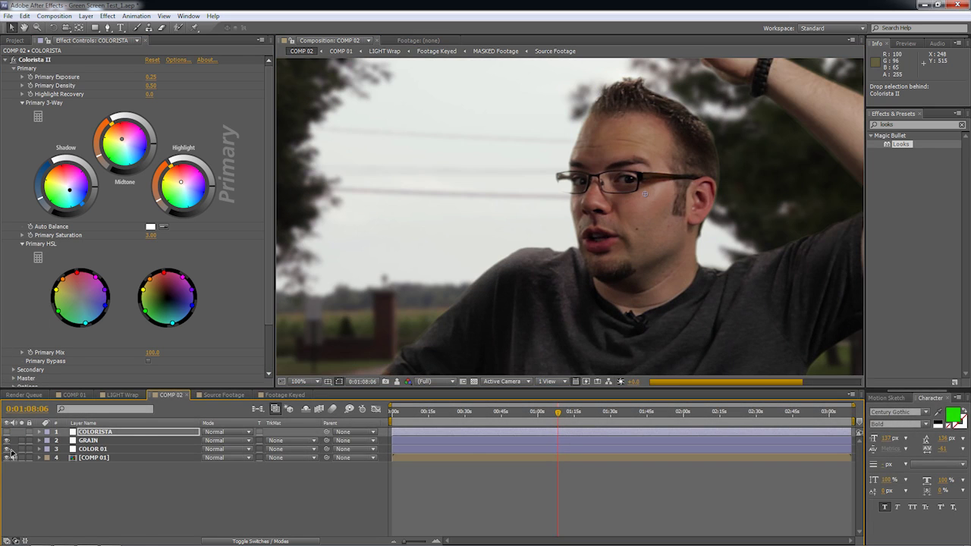
# Compare the GRAIN and COLOR 01 version with the stored snapshot of the COLORISTA grade at several zoom levels
pyautogui.press('F5')
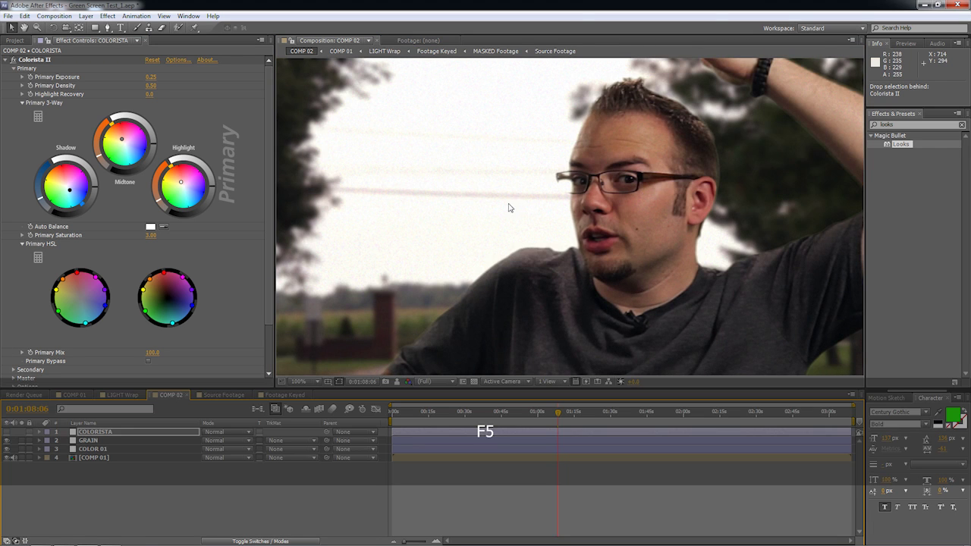
pyautogui.press('F5')
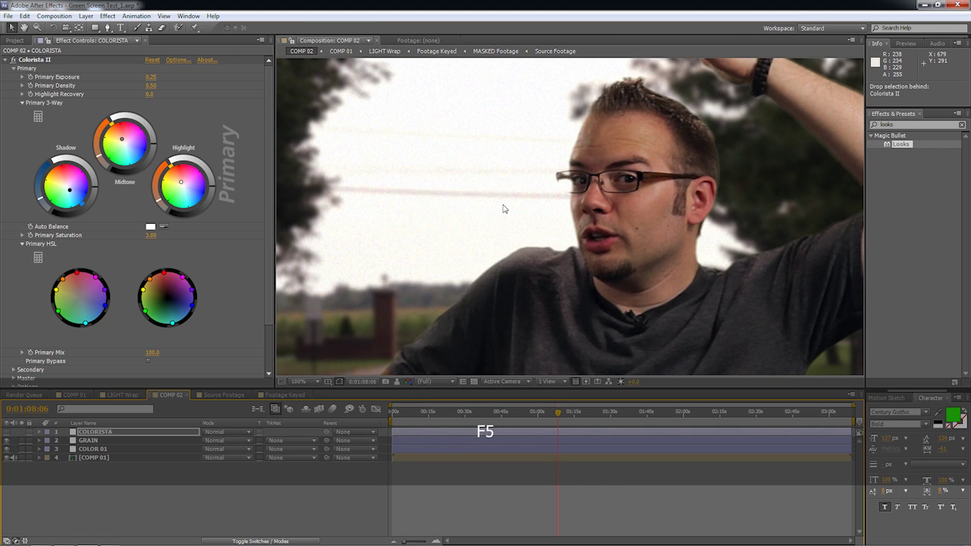
pyautogui.press('F5')
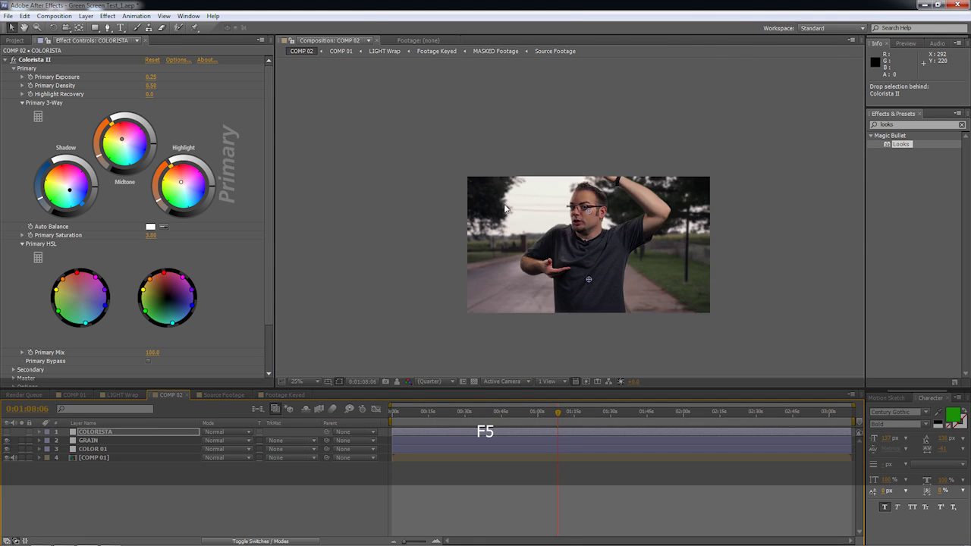
pyautogui.press('F5')
pyautogui.press('F5')
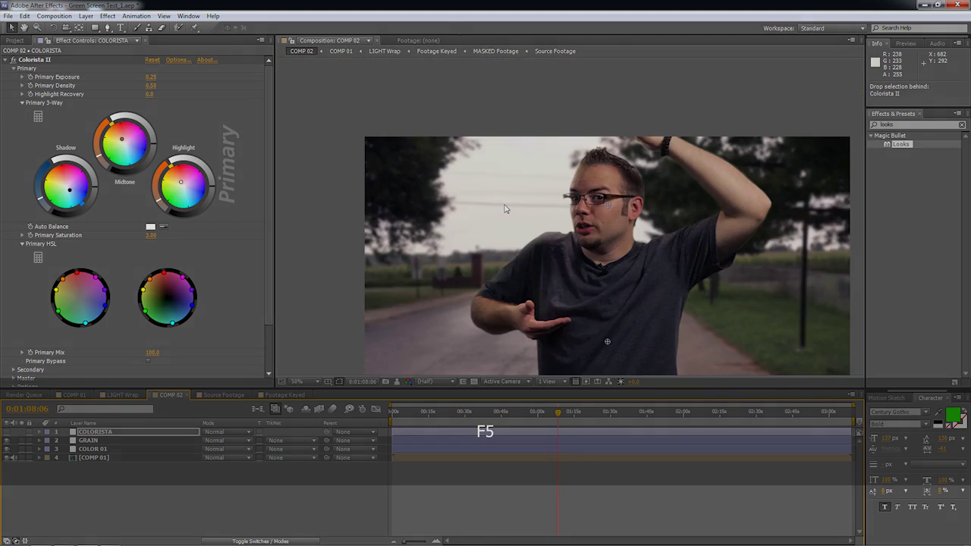